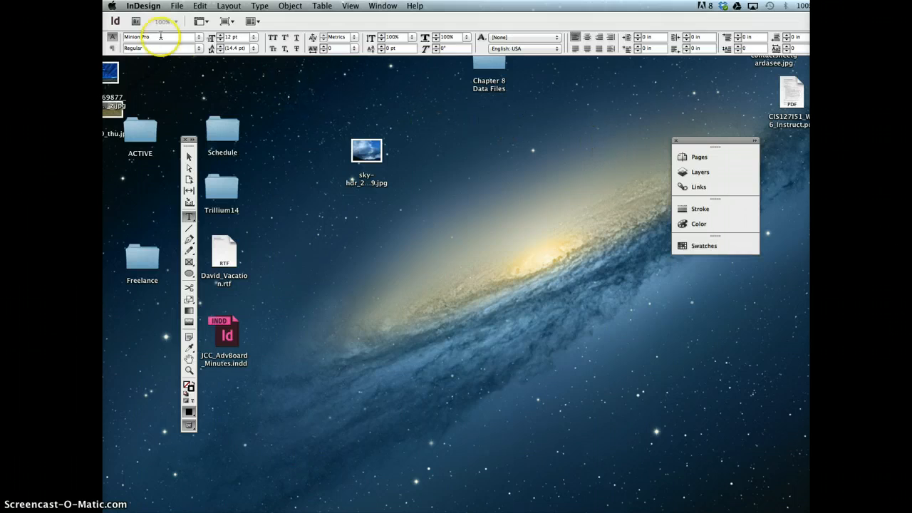
Open the file ID 8-11.indd from the Chapter 8 Data Files folder on the Desktop
click(182, 7)
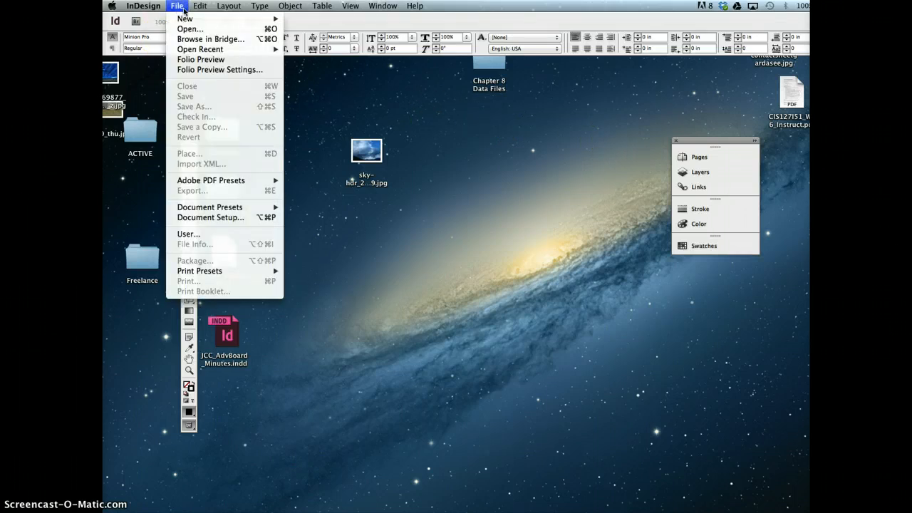
mouse_move(191, 19)
click(311, 27)
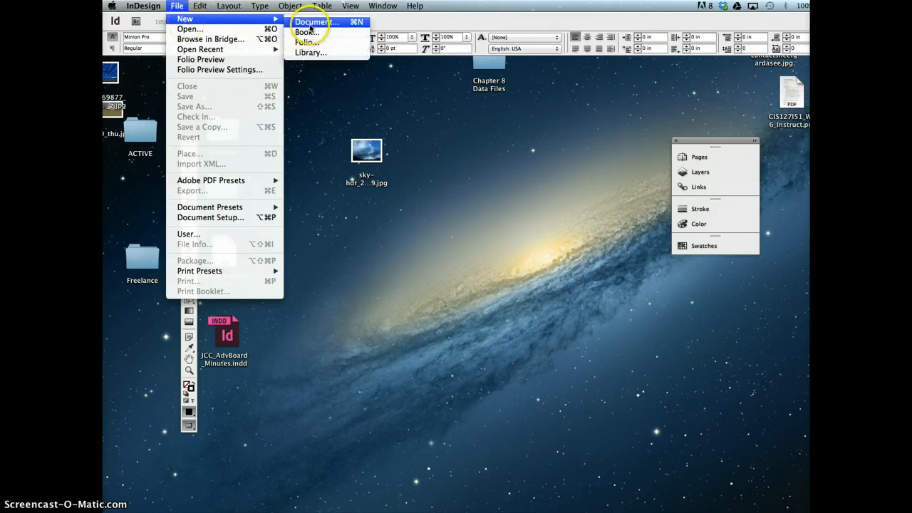
click(253, 30)
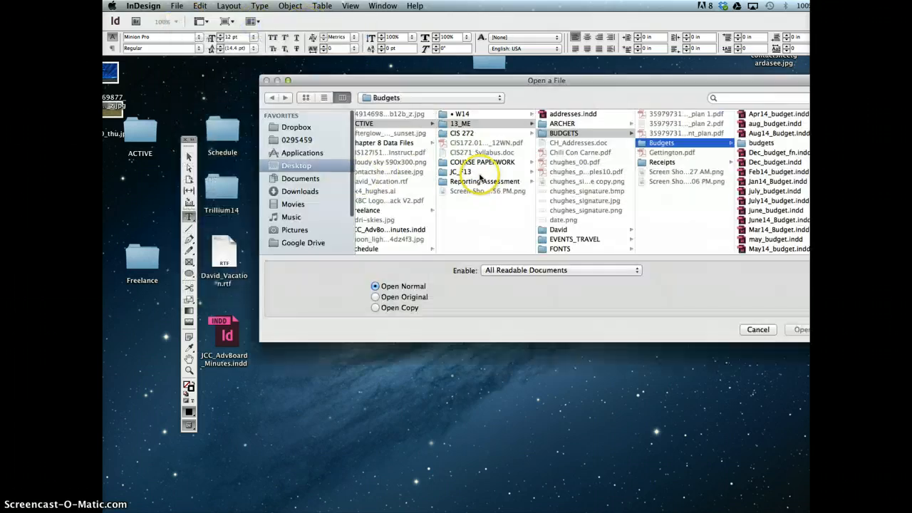
click(324, 167)
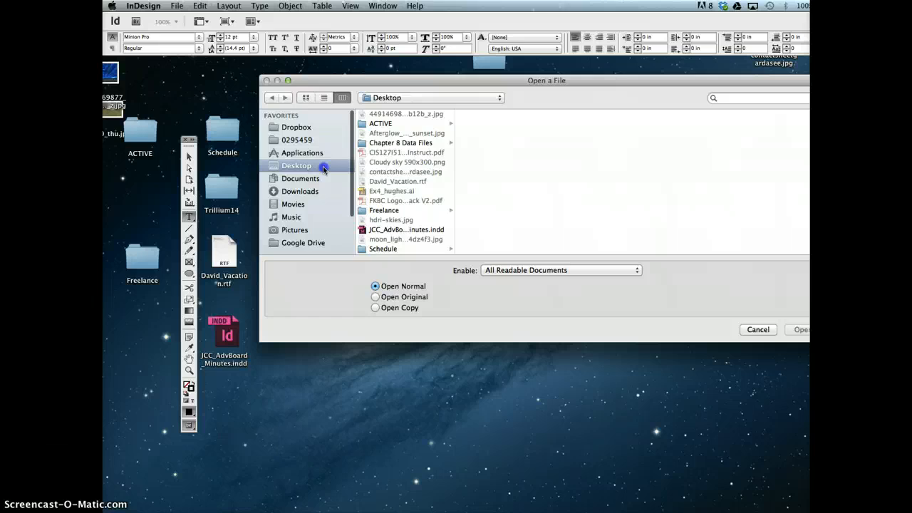
click(399, 144)
click(489, 239)
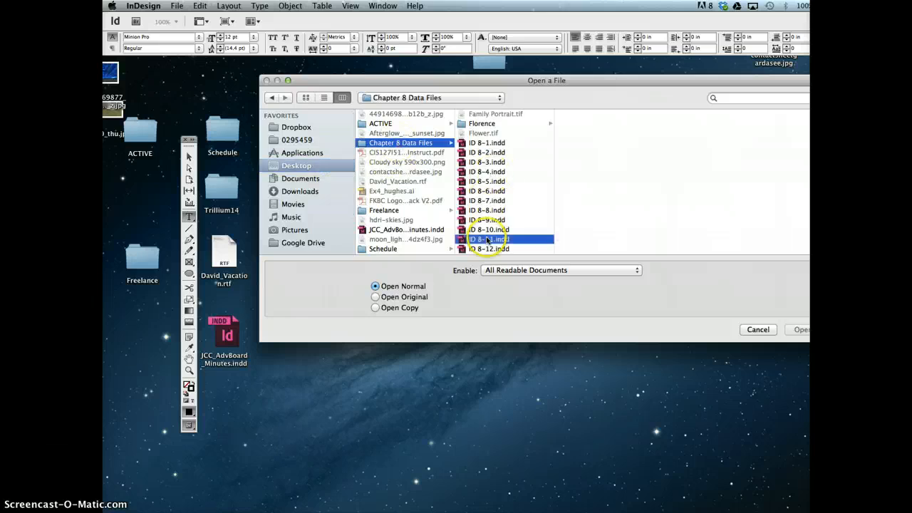
click(801, 330)
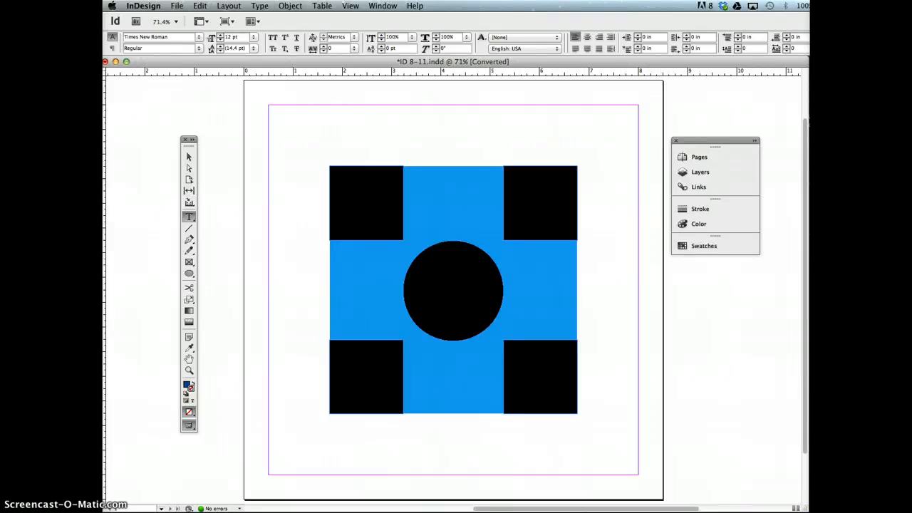
key(super+Tab)
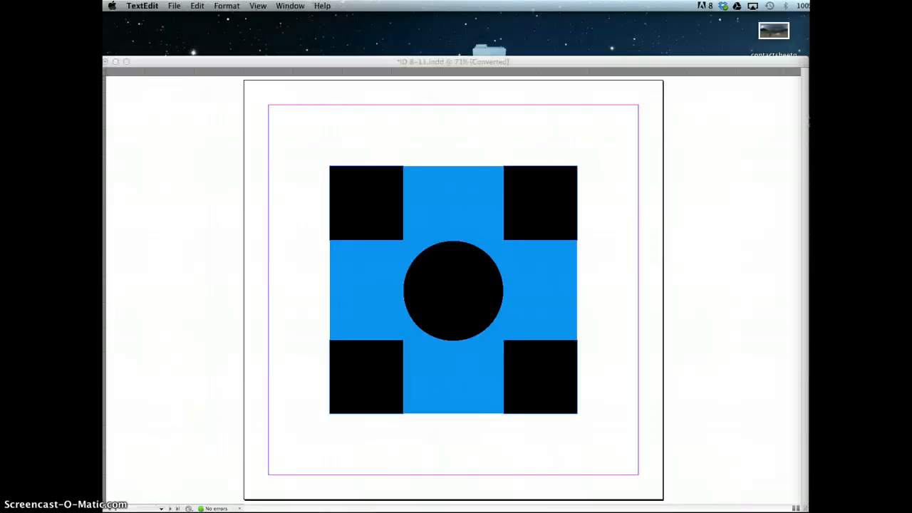
click(703, 127)
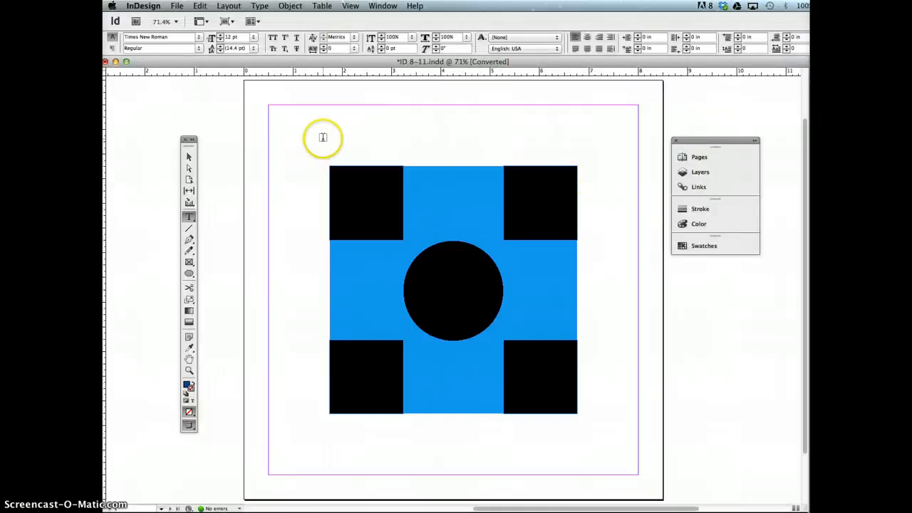
Try moving the four black corner squares and the black circle one at a time with the Selection tool, undoing each move
click(189, 159)
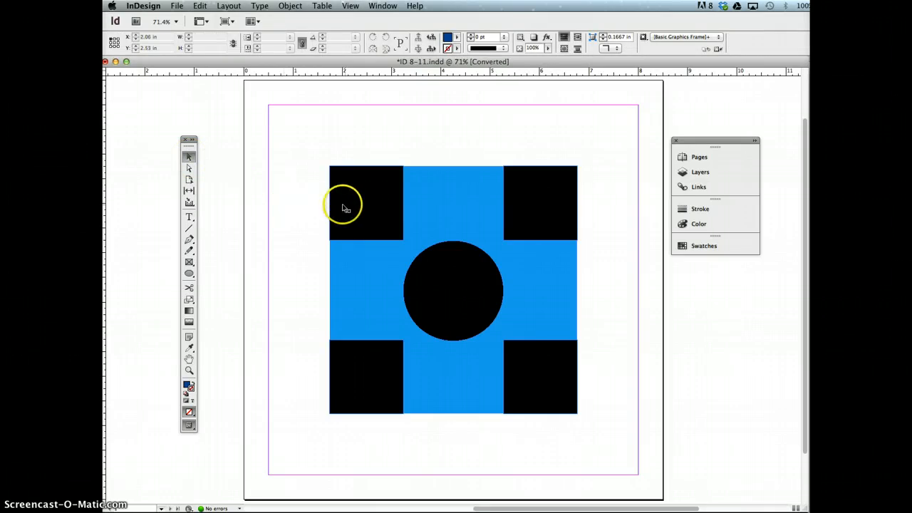
drag(342, 204, 302, 203)
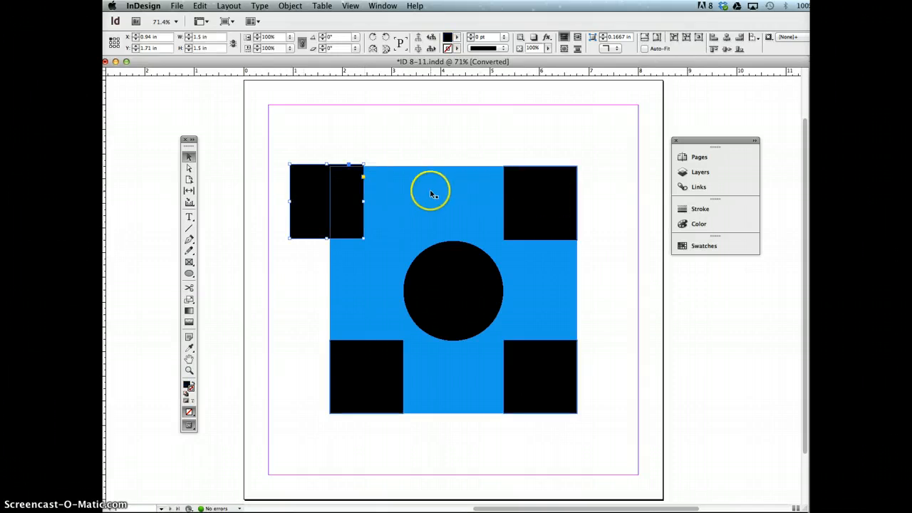
key(super+z)
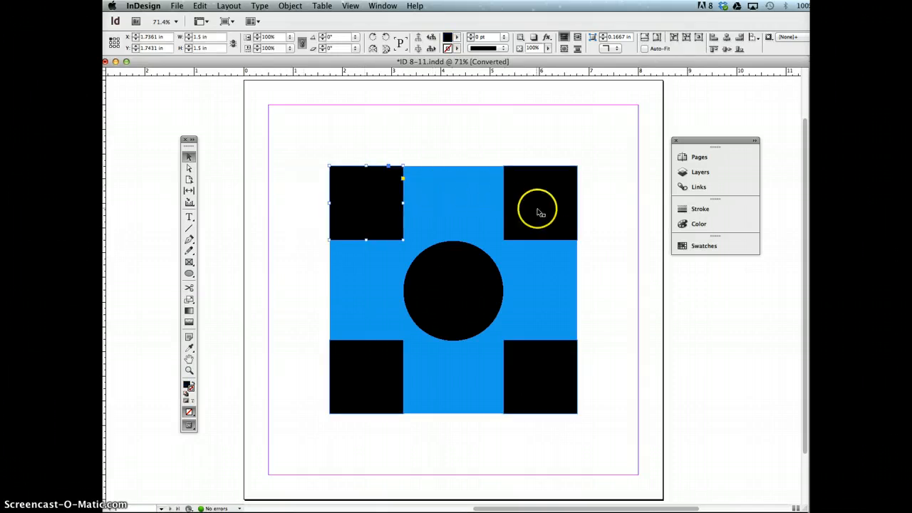
drag(537, 206, 568, 149)
key(super+z)
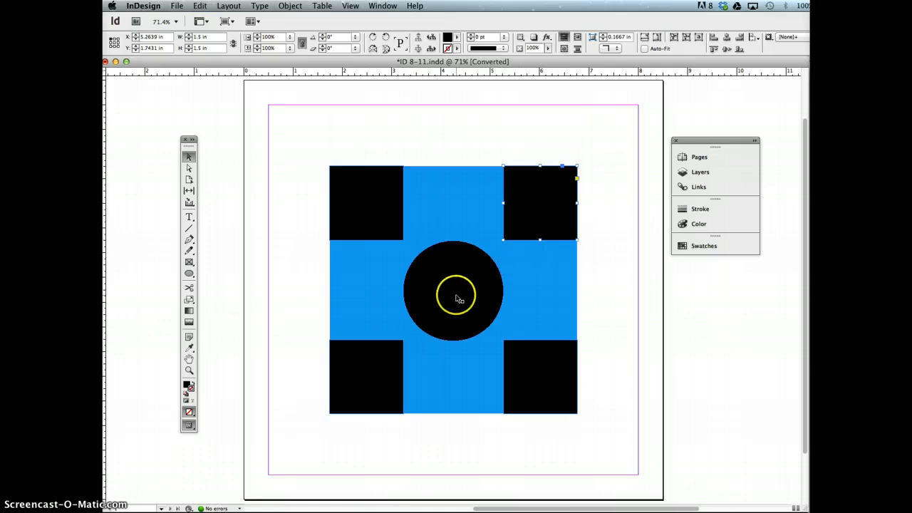
click(456, 295)
drag(463, 308, 606, 324)
key(super+z)
drag(562, 380, 617, 401)
key(super+z)
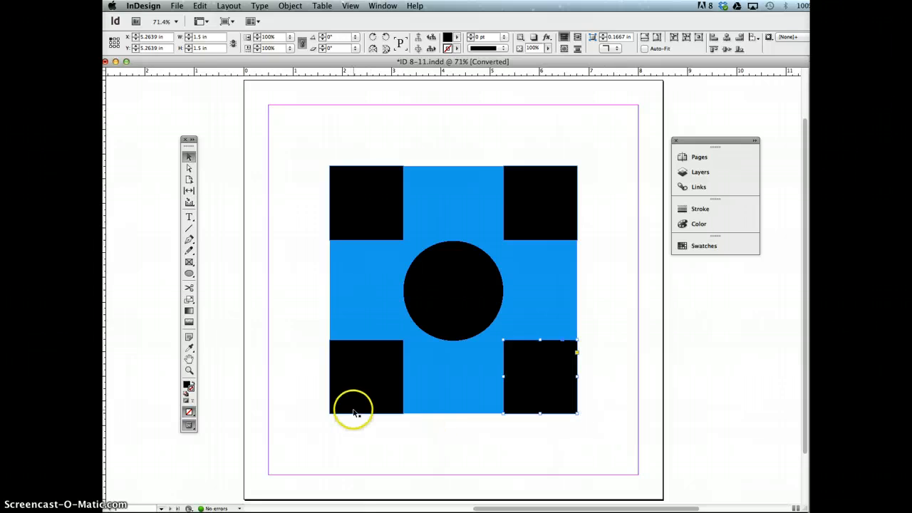
drag(352, 411, 326, 442)
key(super+z)
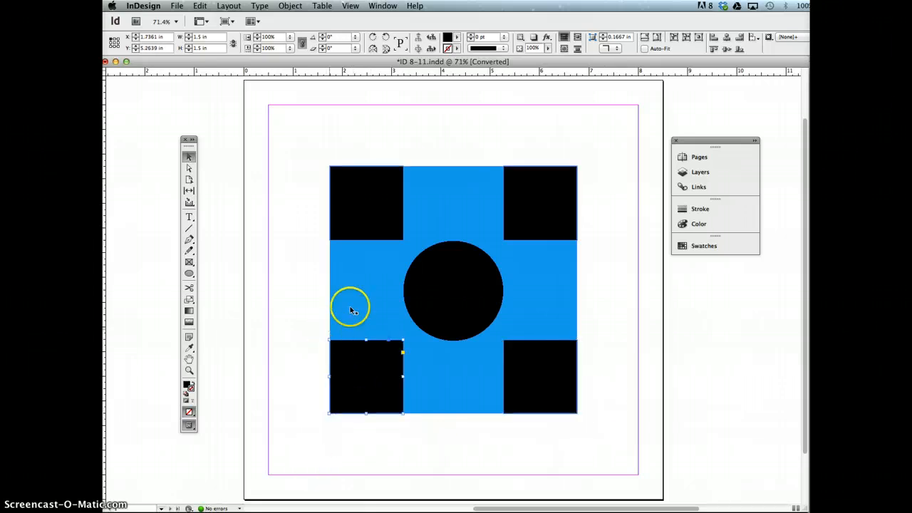
Try moving the blue square behind the black shapes, undo the move and deselect everything
click(364, 301)
drag(361, 283, 521, 293)
key(super+z)
click(647, 286)
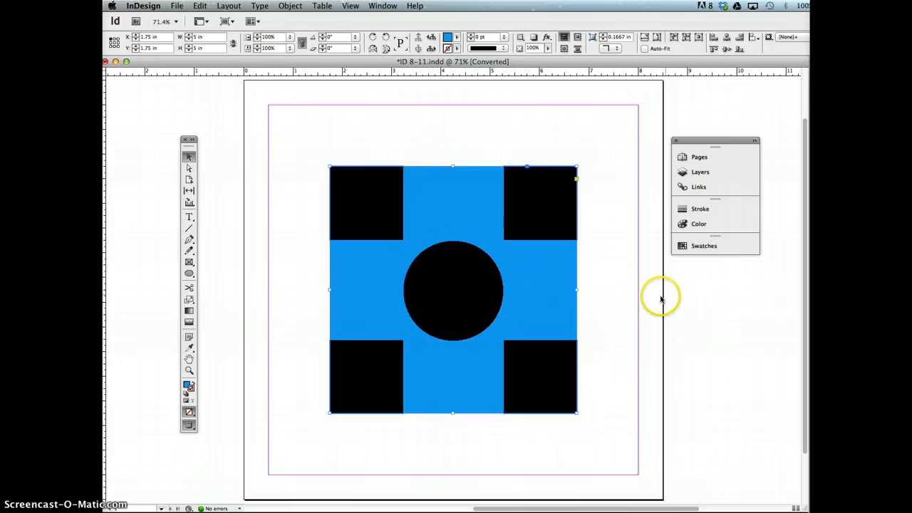
click(631, 295)
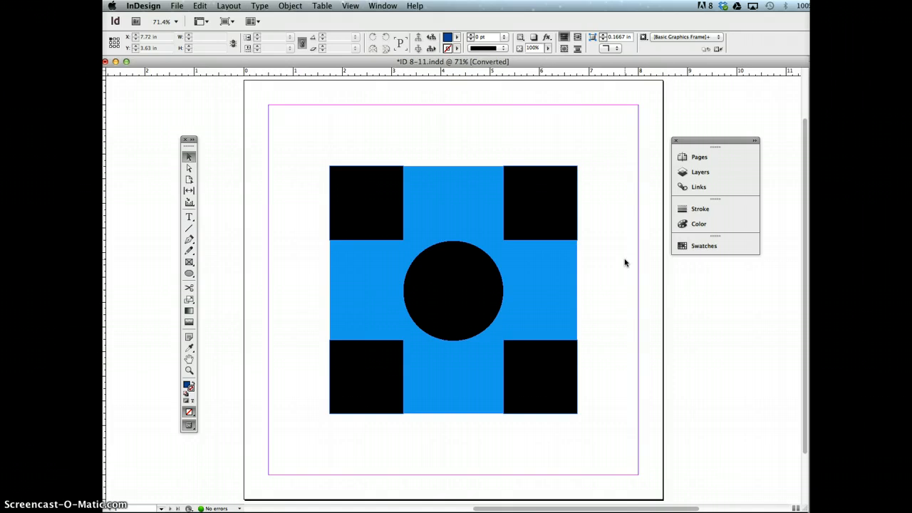
Detach the Layers panel as its own floating window beside the artwork and collapse the remaining Pages and Links group
click(699, 173)
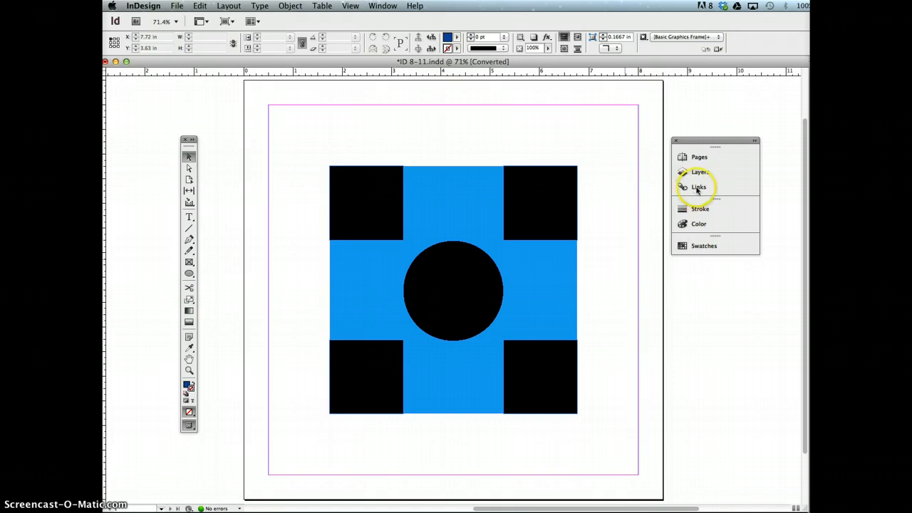
drag(701, 145, 738, 107)
click(738, 135)
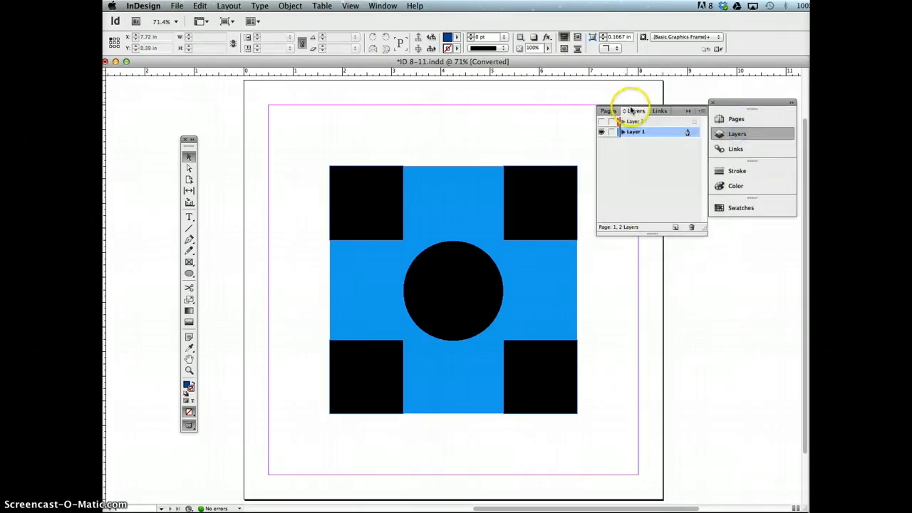
drag(635, 111, 625, 279)
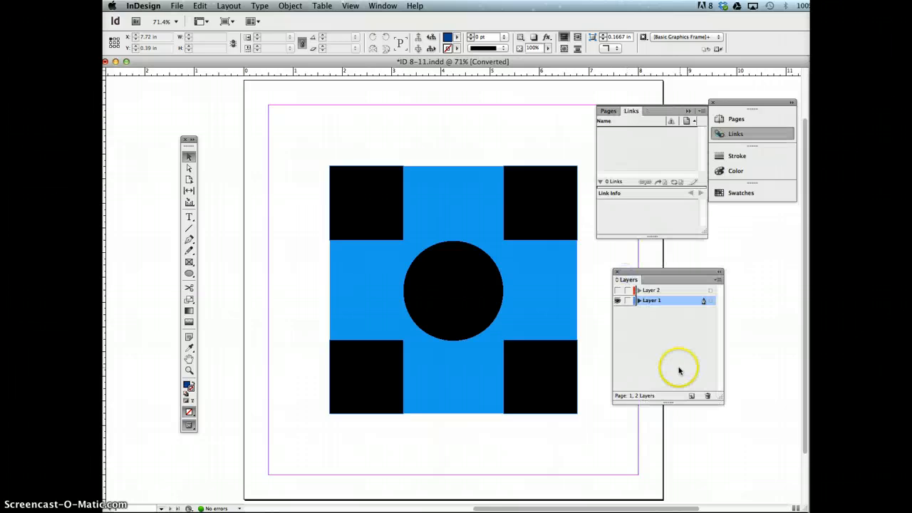
click(687, 110)
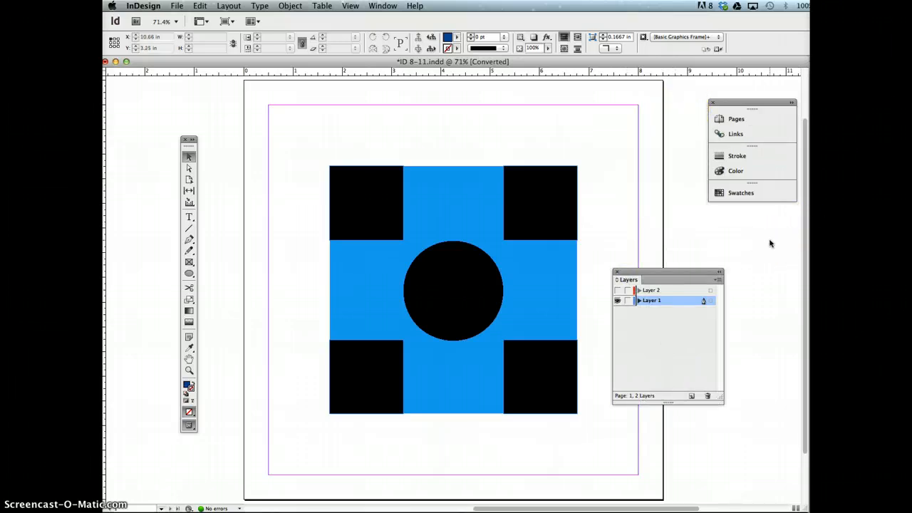
Select all shapes on Layer 1 and use Pathfinder Subtract to cut the black squares and circle out of the blue square
click(657, 300)
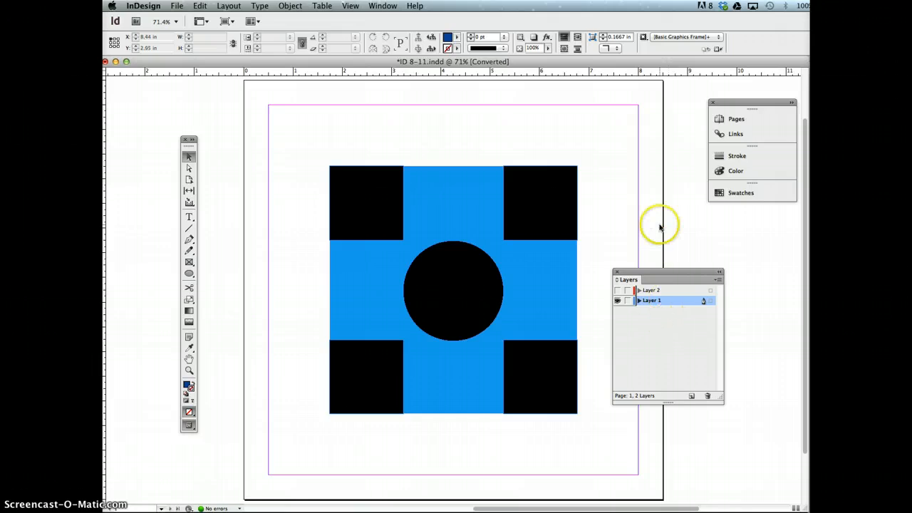
key(super+a)
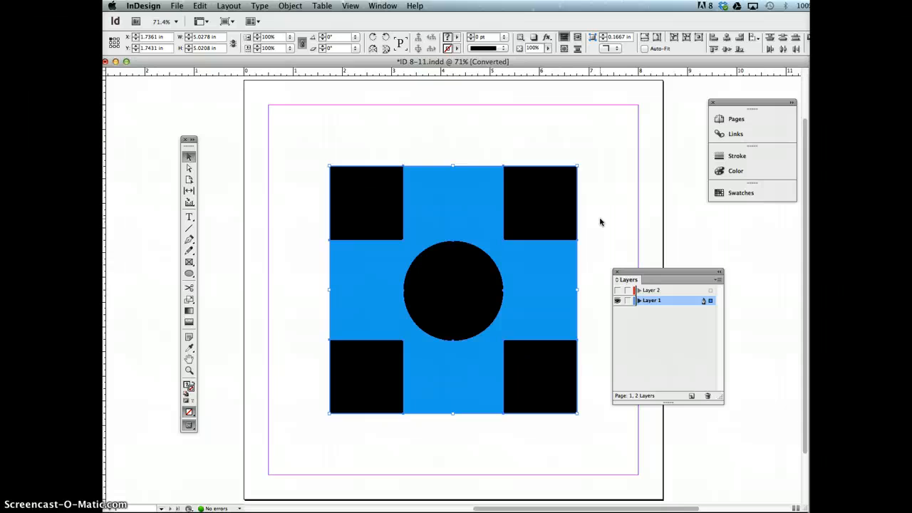
click(382, 5)
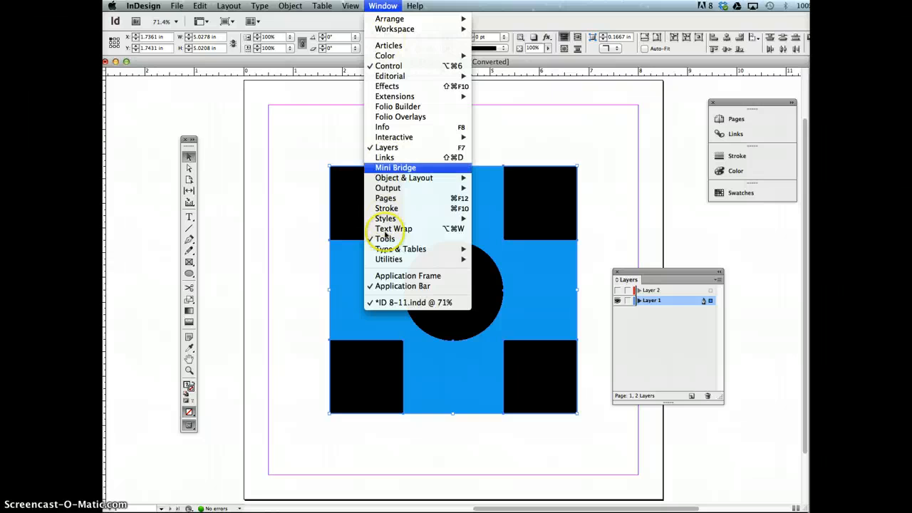
mouse_move(389, 189)
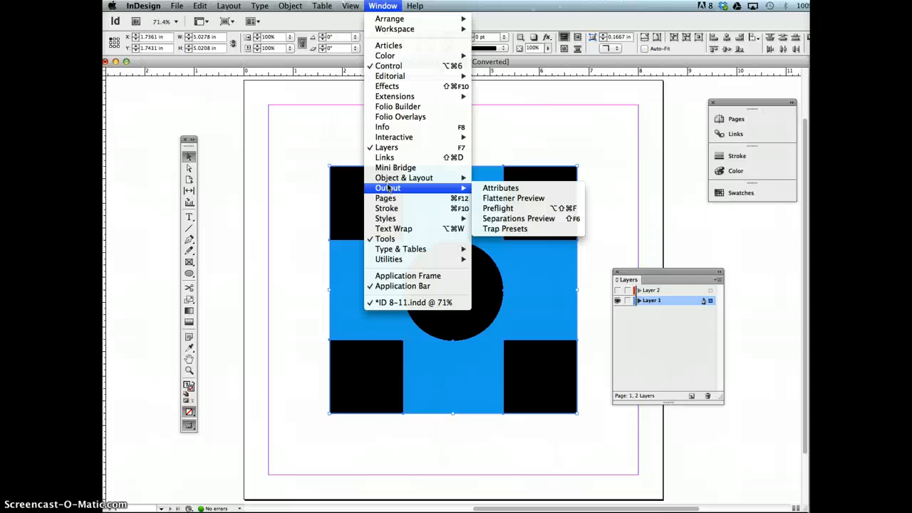
click(389, 180)
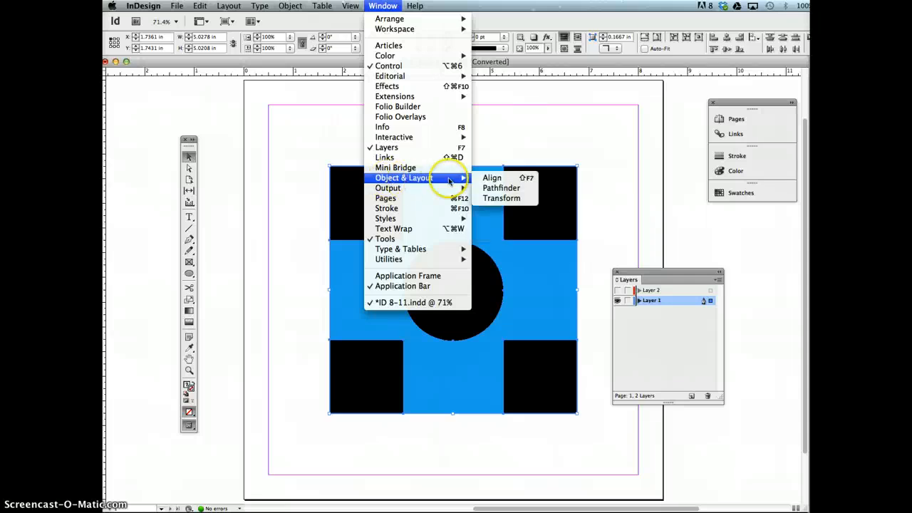
click(499, 188)
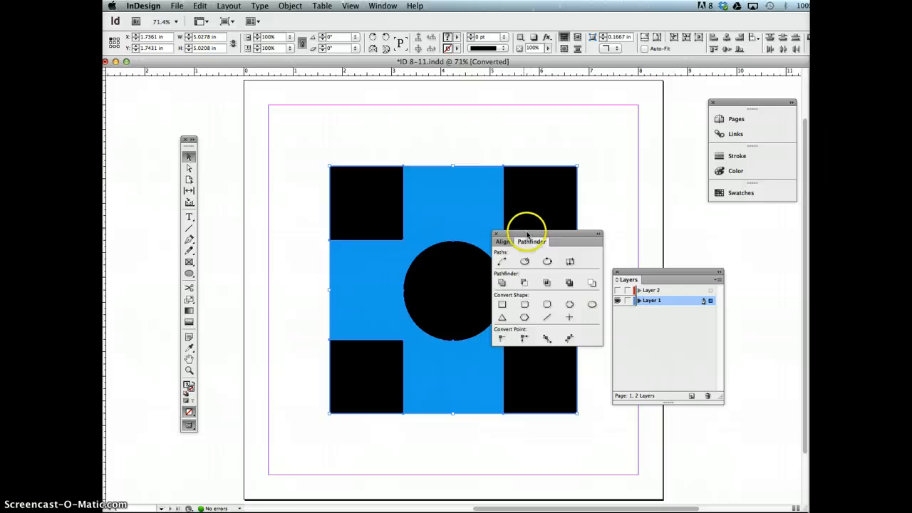
drag(527, 235, 632, 146)
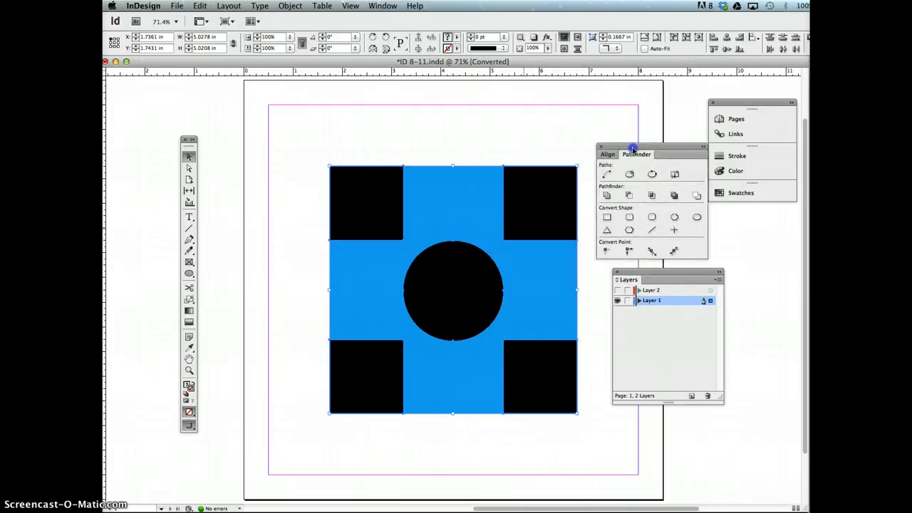
click(628, 196)
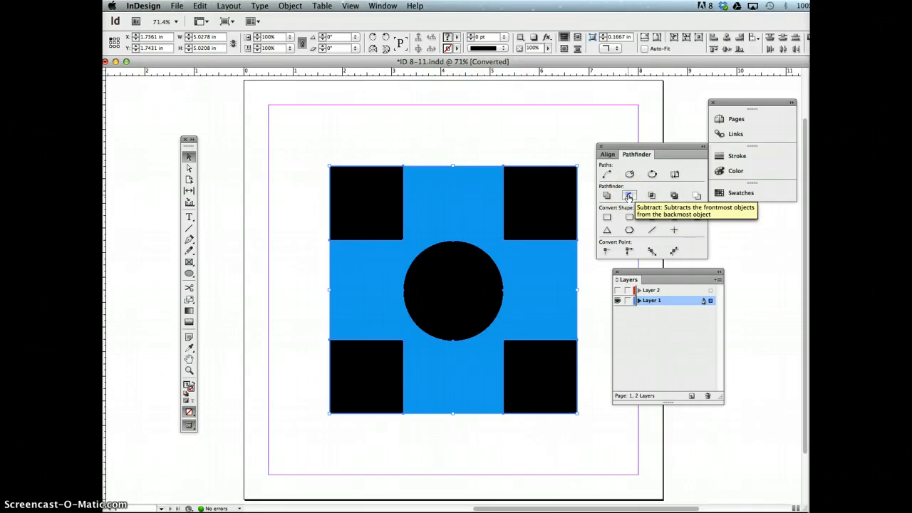
click(629, 196)
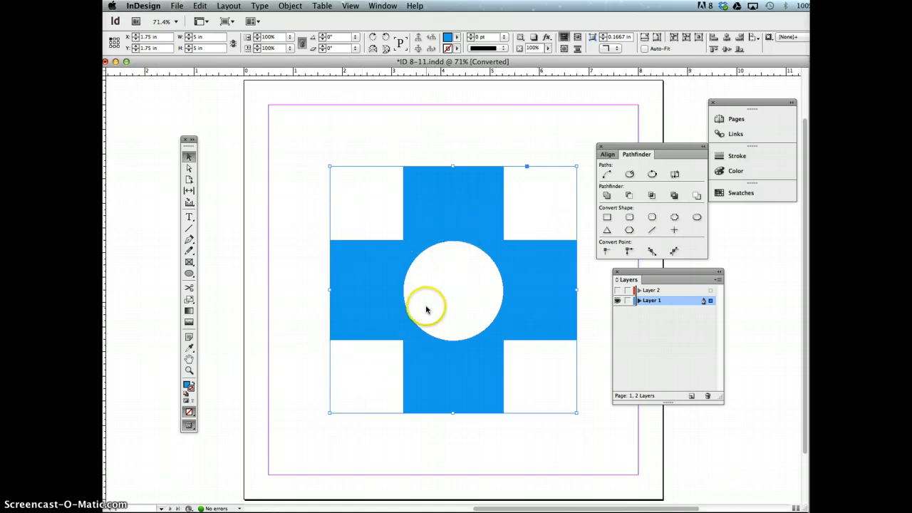
click(441, 130)
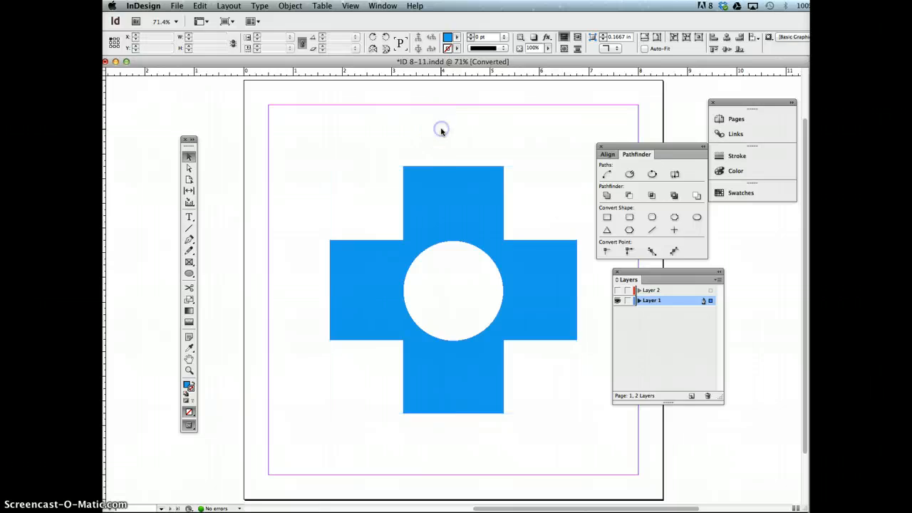
Select the blue cross with the round hole and copy it to the clipboard
click(203, 6)
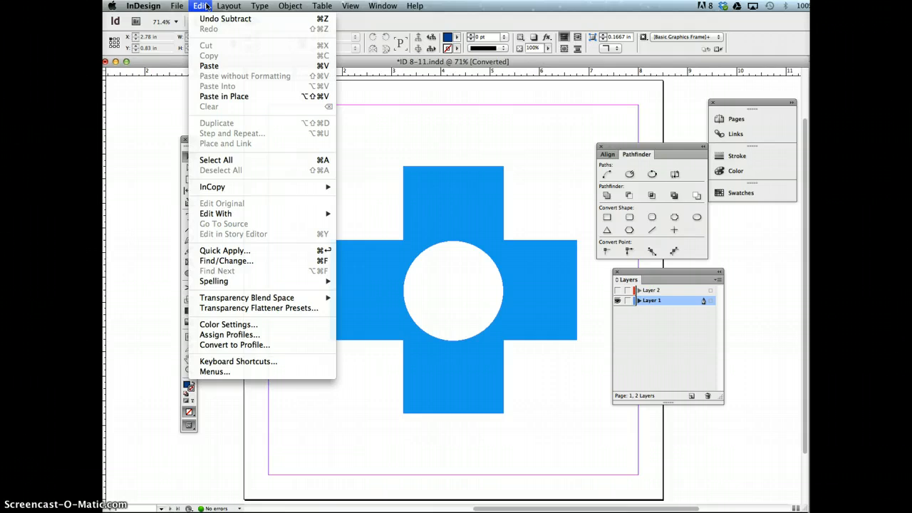
click(320, 135)
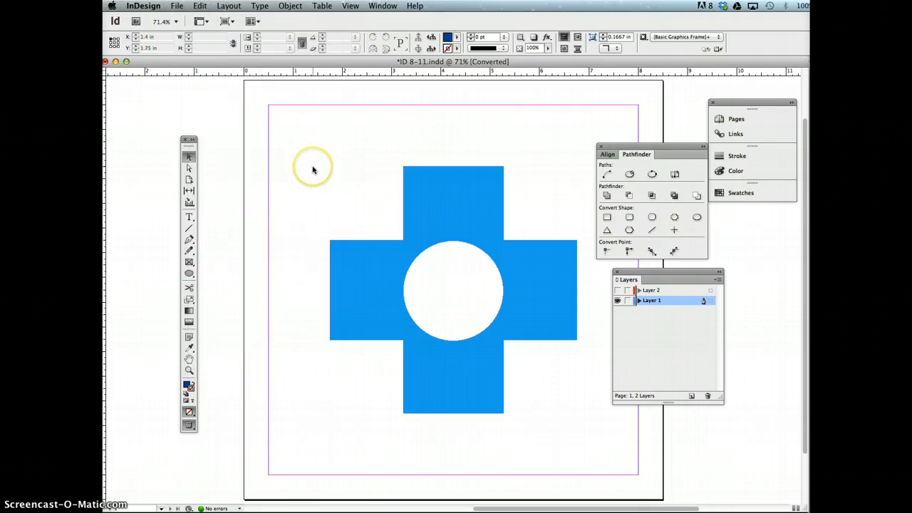
key(super+a)
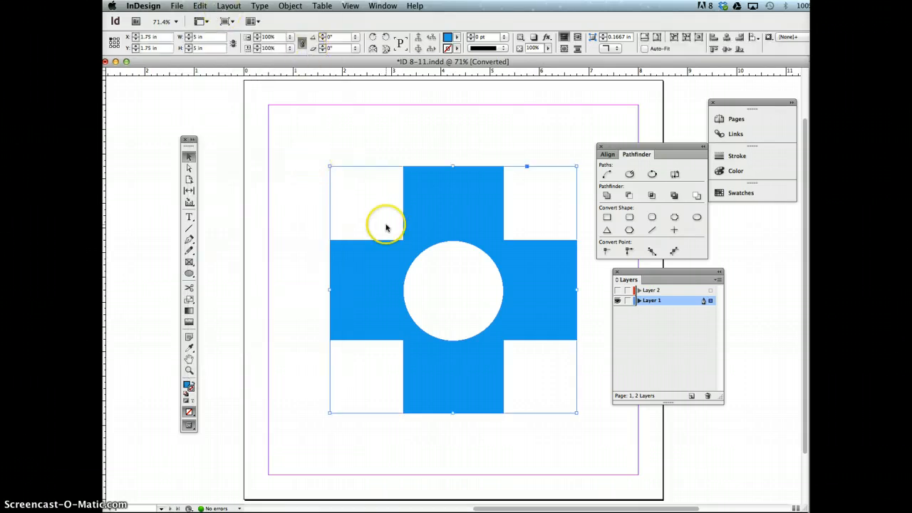
click(202, 6)
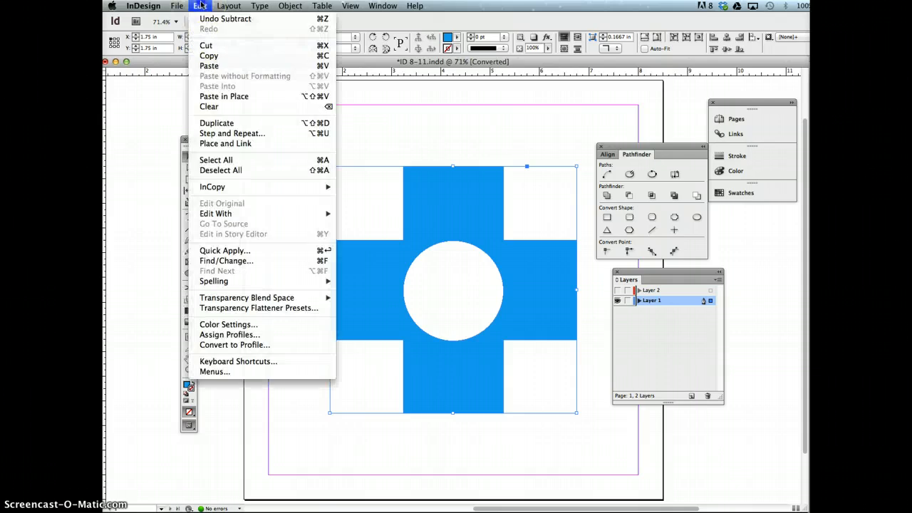
click(208, 55)
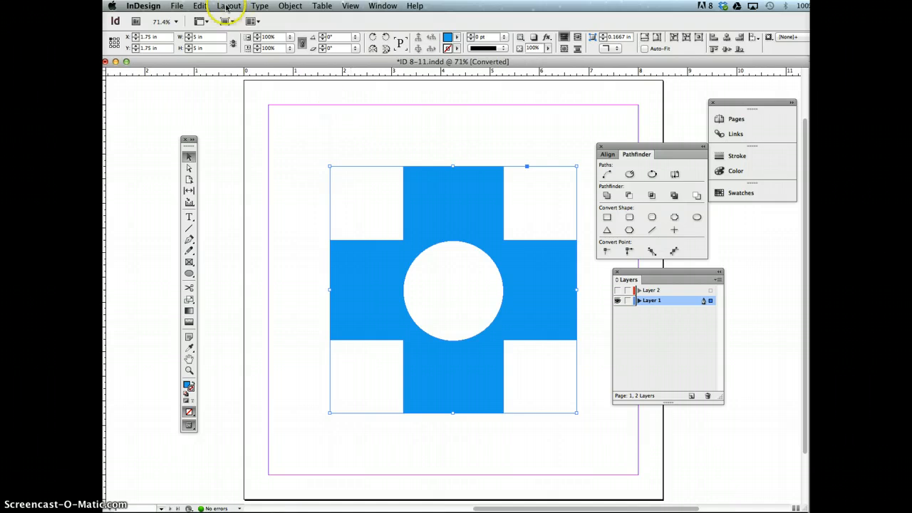
Paste the copied blue cross in place on top of the original and deselect it
click(201, 6)
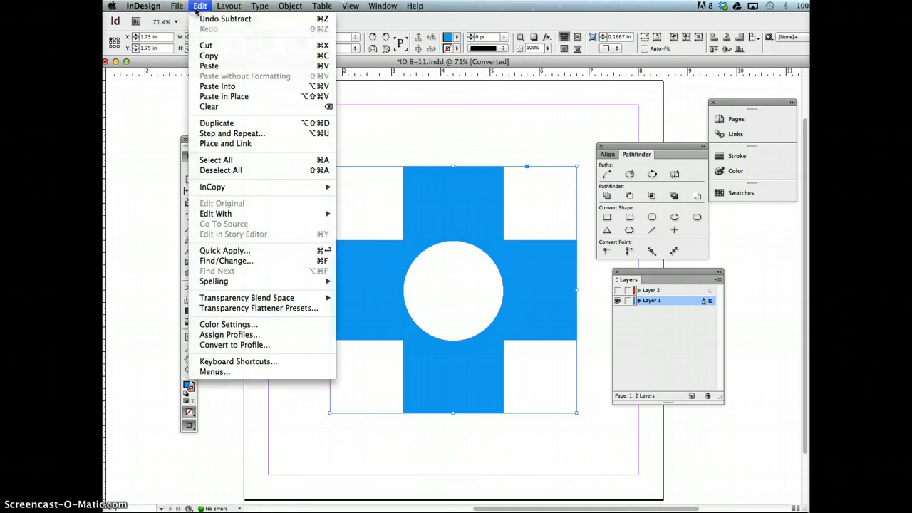
click(212, 96)
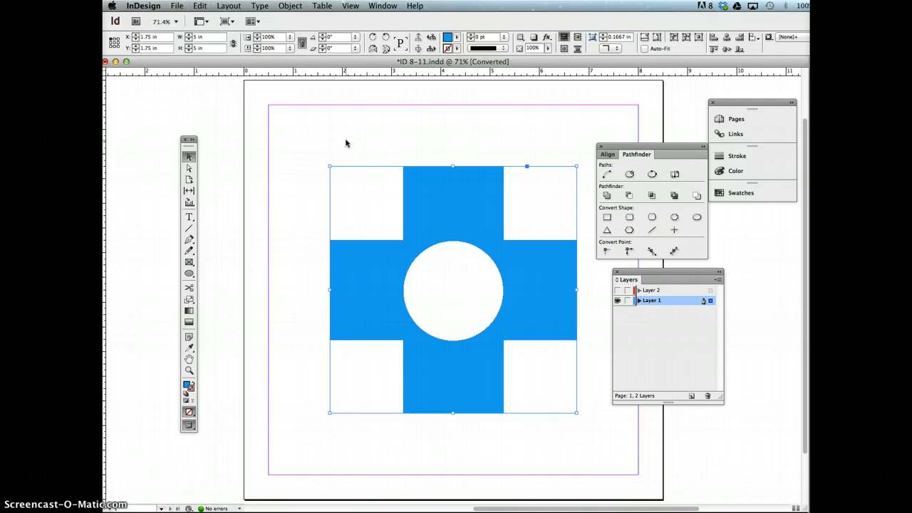
click(346, 140)
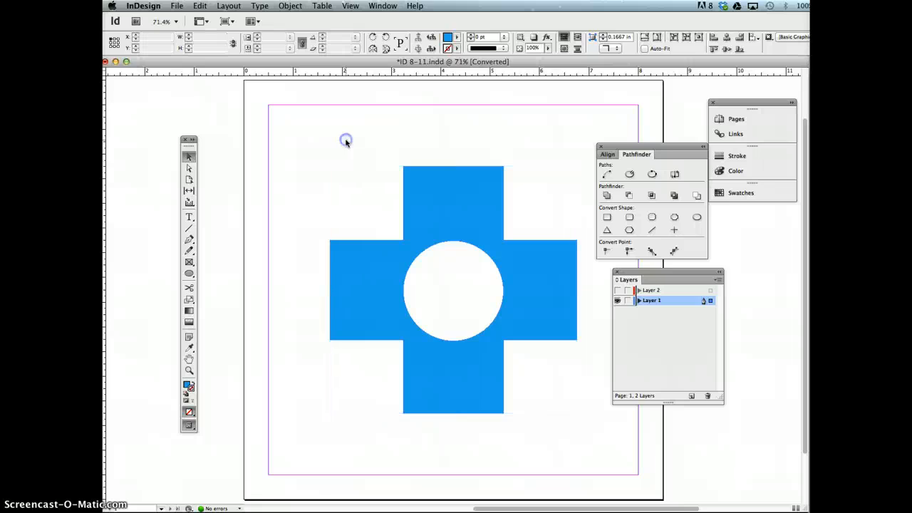
Try applying the PANTONE 1797 C swatch to the blue cross's stroke and undo it
click(456, 212)
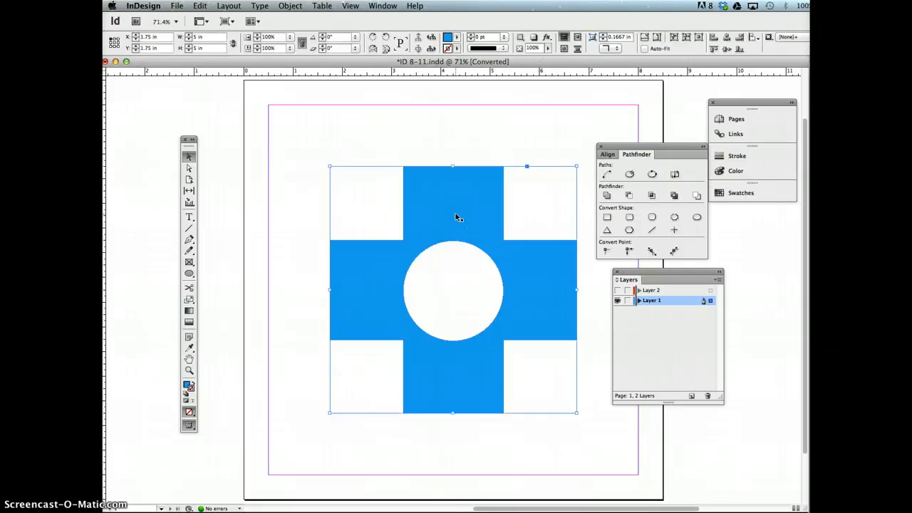
click(738, 193)
scroll(621, 258, down, 3)
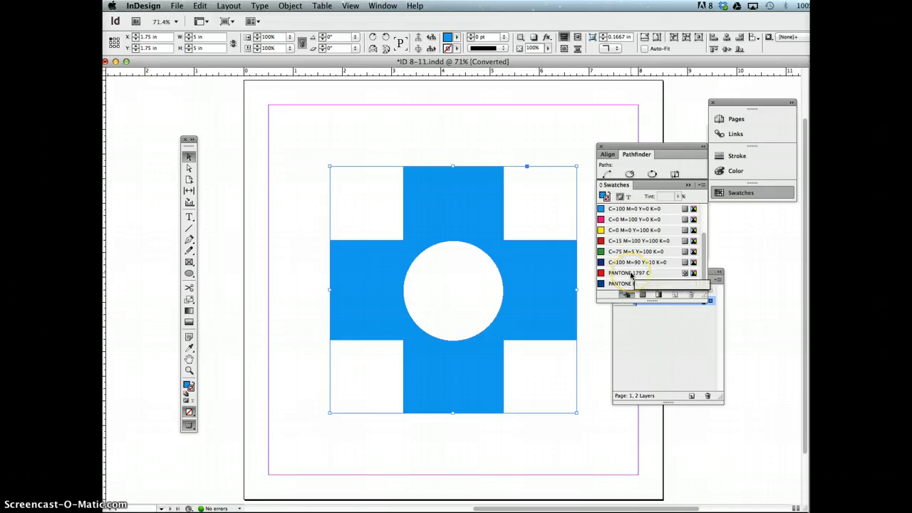
click(631, 274)
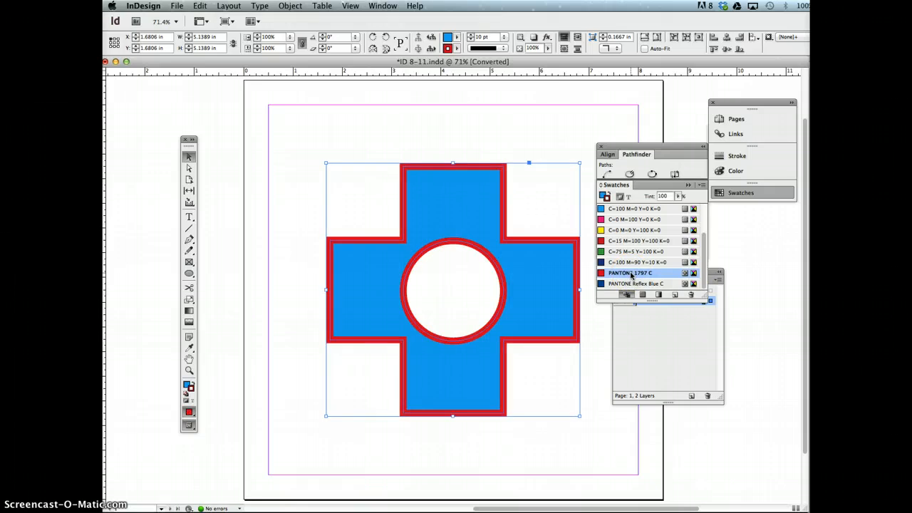
key(super+z)
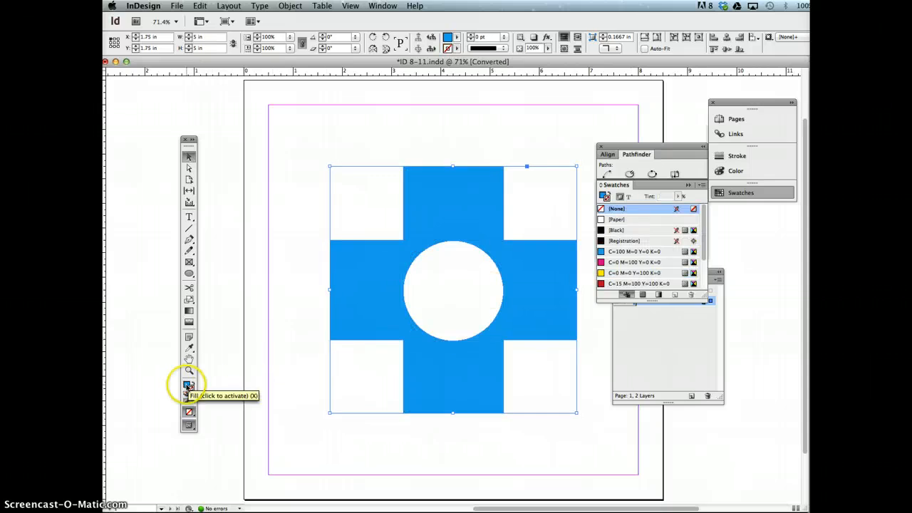
Fill the front cross with the PANTONE 1797 C swatch and deselect it
scroll(638, 260, down, 2)
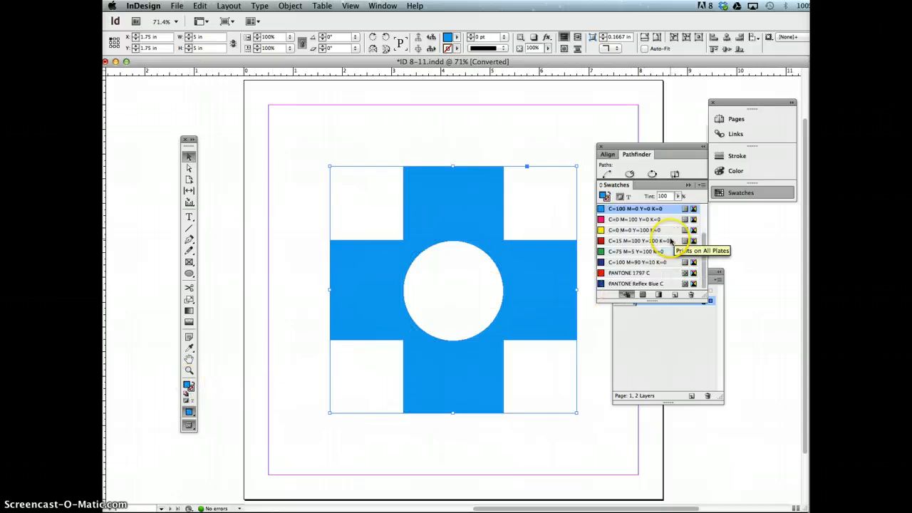
click(639, 279)
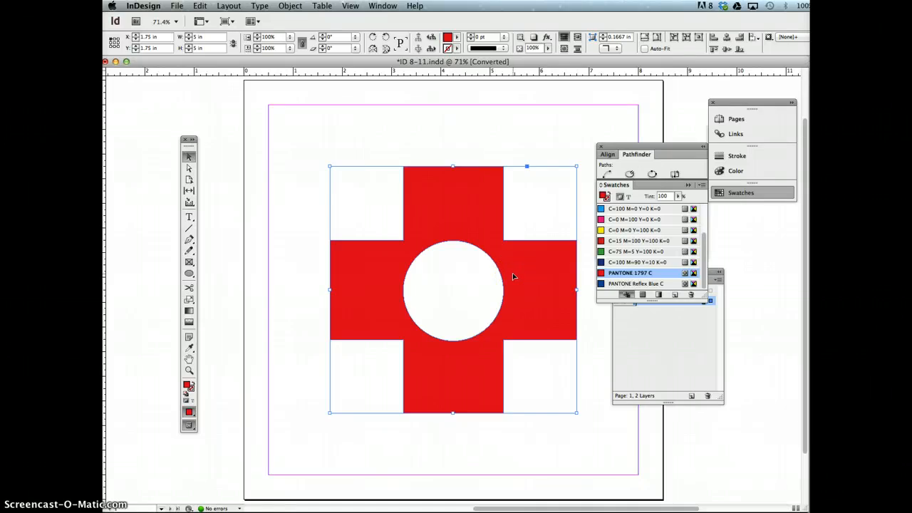
click(511, 273)
click(424, 129)
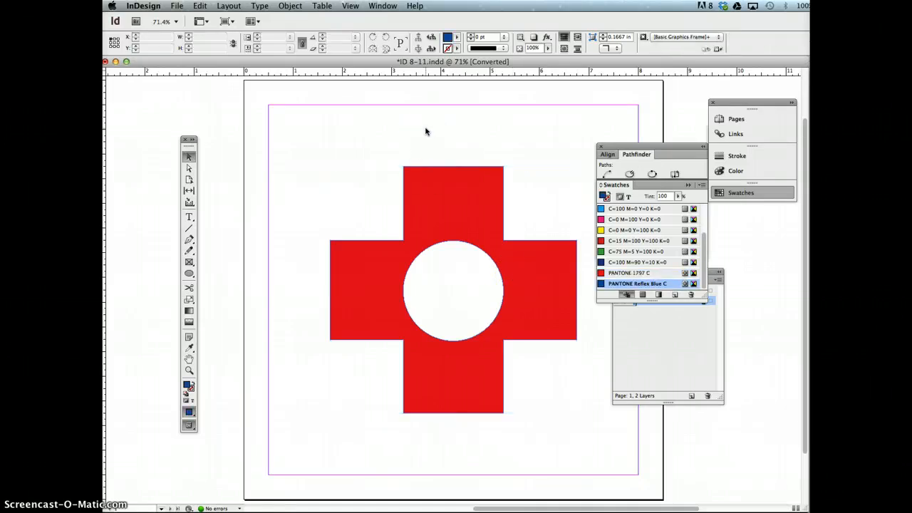
Move the Layers panel directly below the Pathfinder panel and collapse the Swatches panel
click(669, 349)
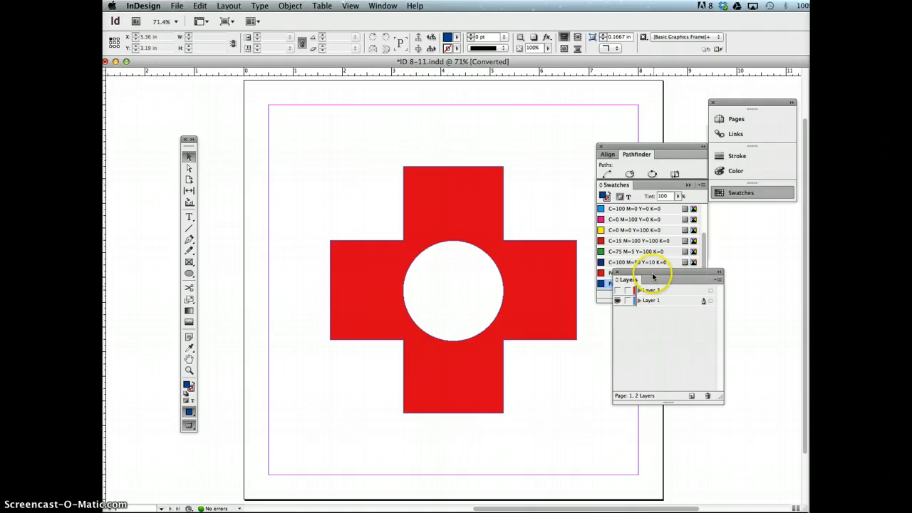
drag(652, 276, 637, 342)
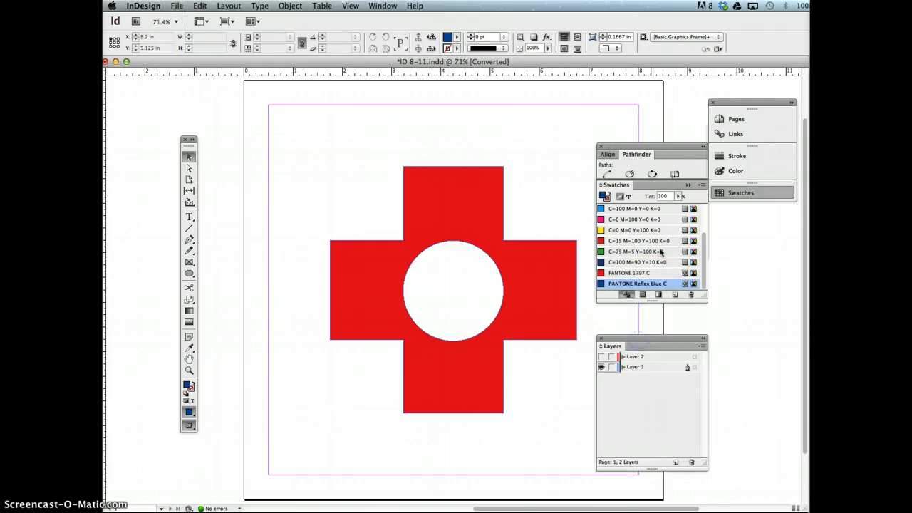
click(688, 186)
Show and activate Layer 2, select the yellow star over the red cross, and revert to the blue cross with Layer 2 hidden
click(632, 358)
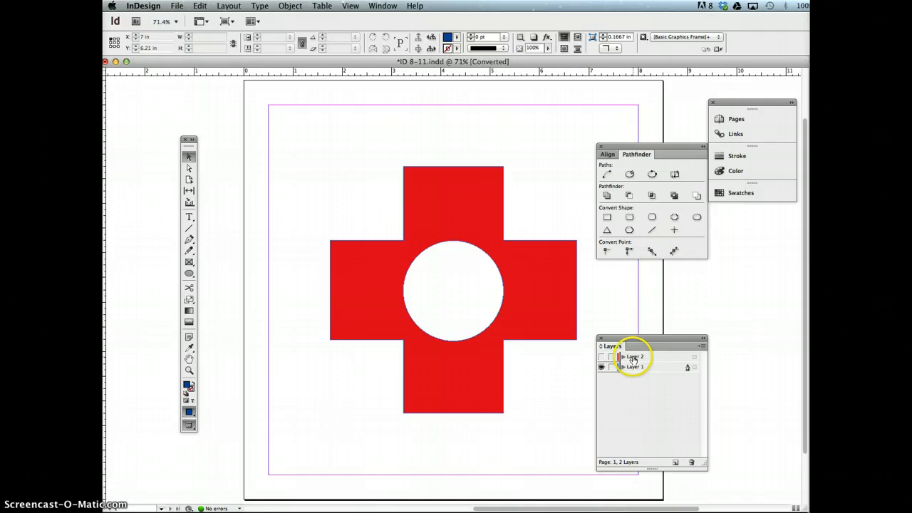
click(603, 357)
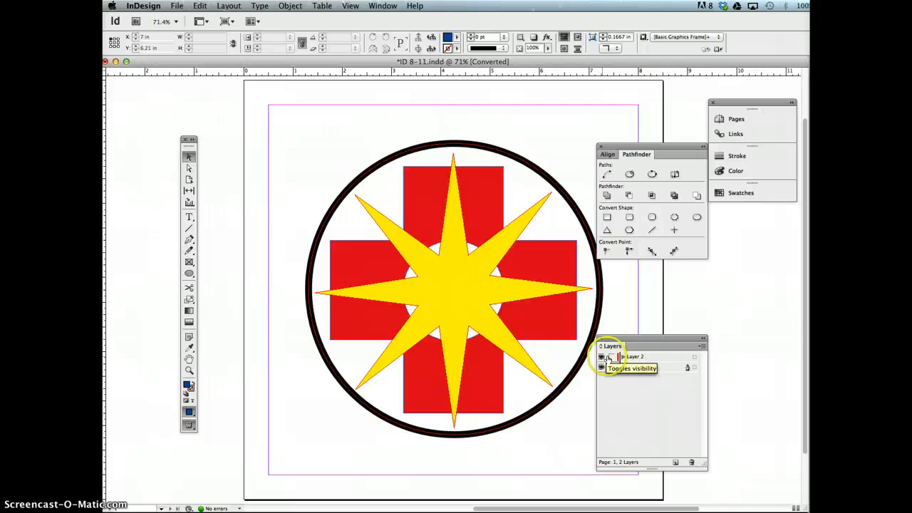
click(655, 359)
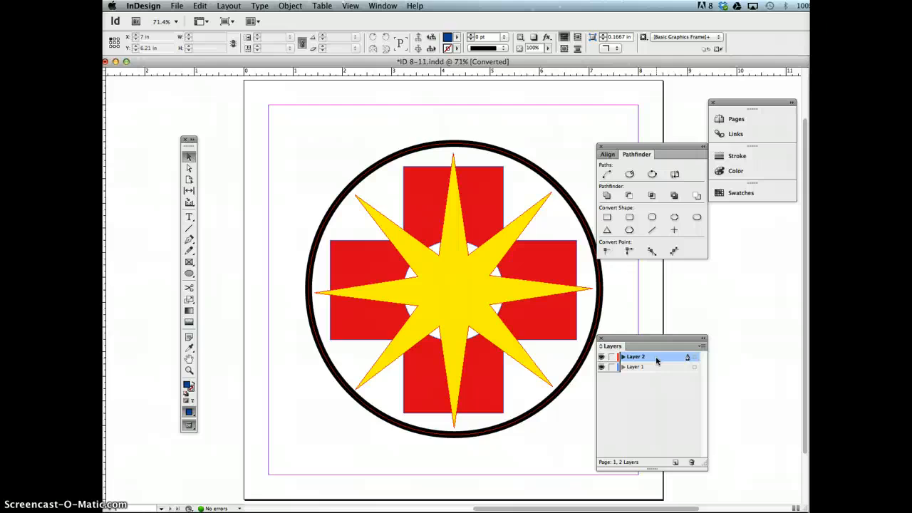
click(459, 285)
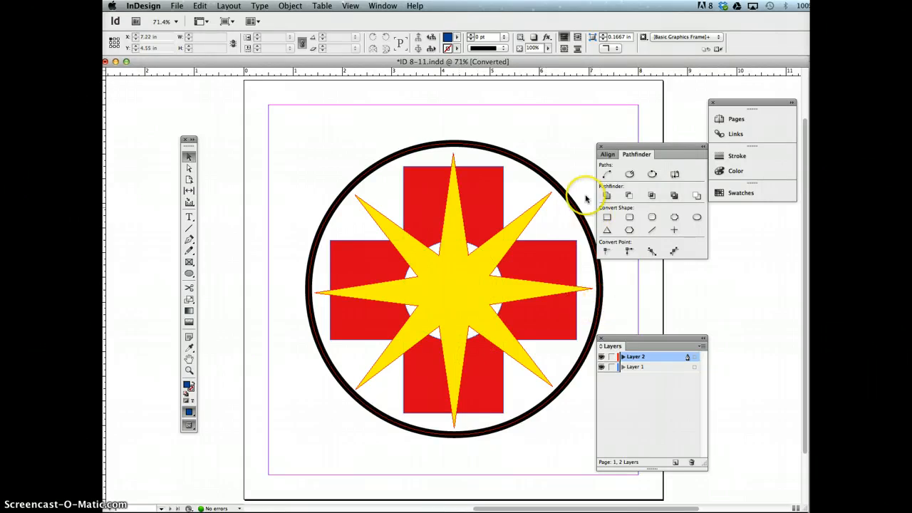
click(456, 296)
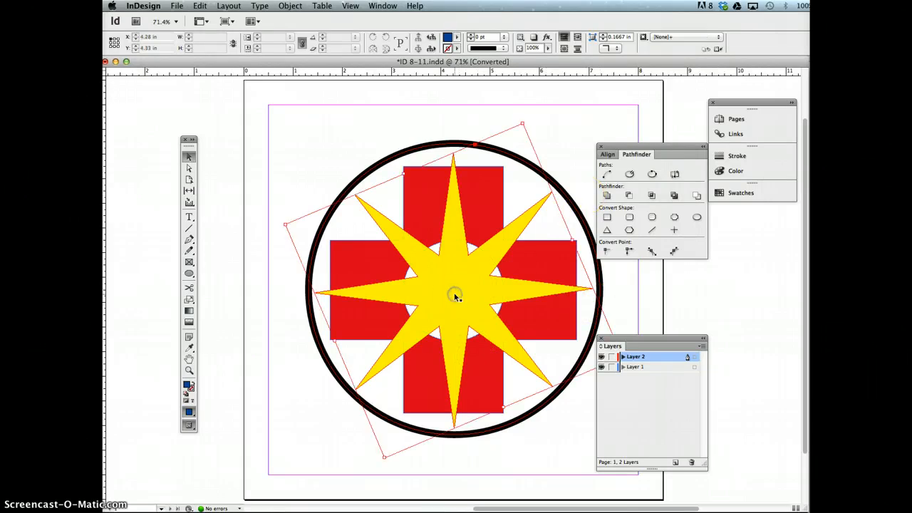
click(474, 380)
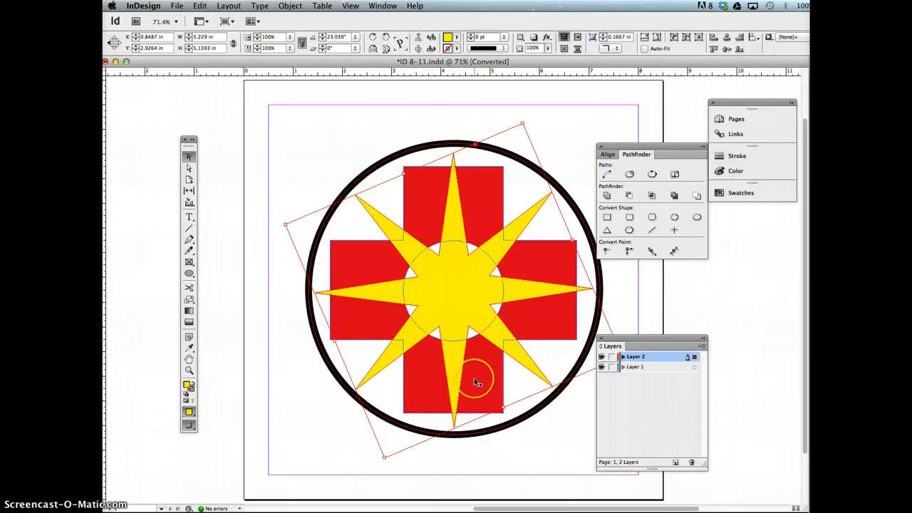
click(641, 288)
click(643, 367)
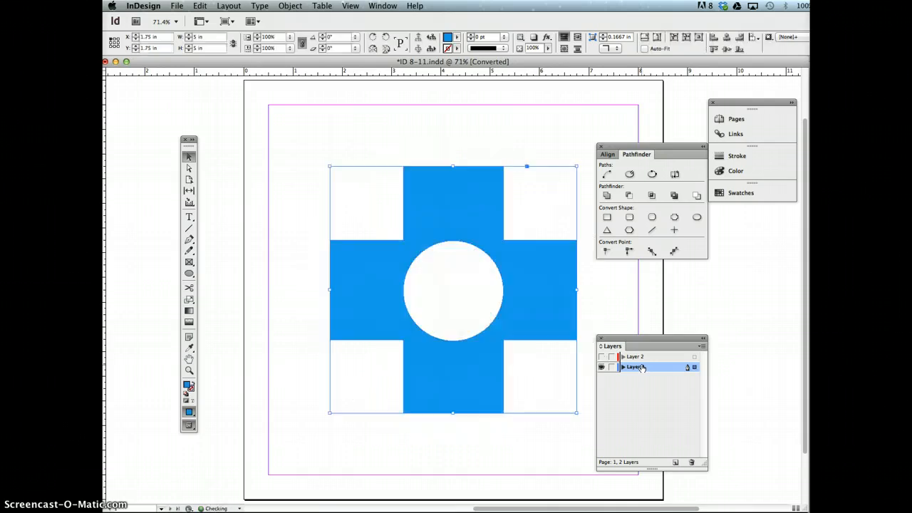
Show and activate Layer 2, select the yellow star with the front blue cross, and combine them with Pathfinder Exclude Overlap
click(506, 247)
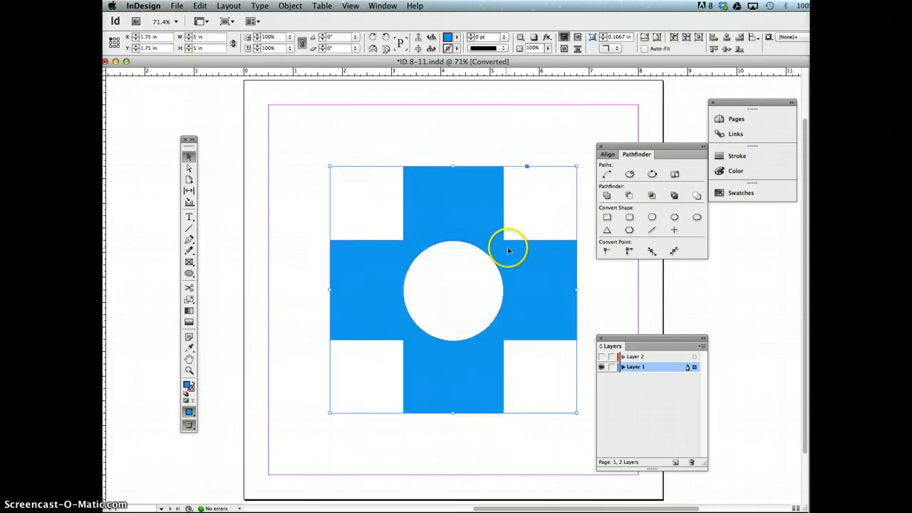
click(601, 356)
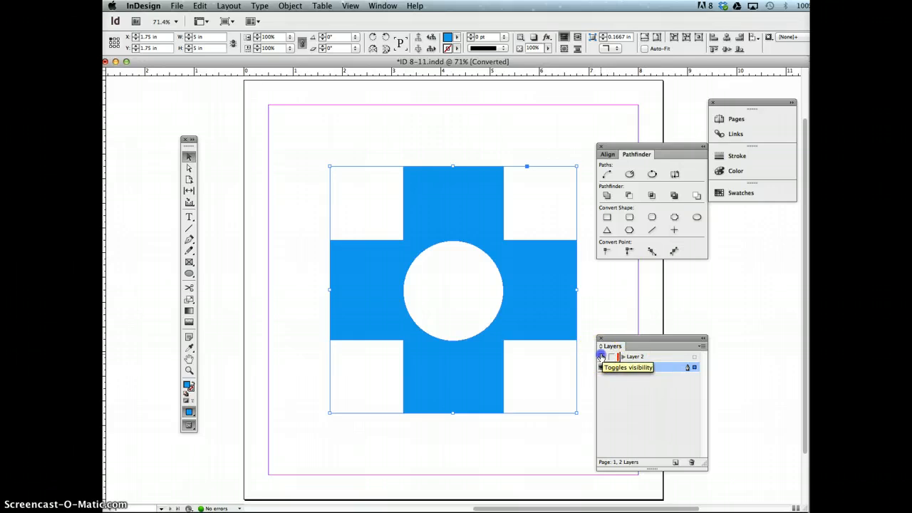
click(647, 356)
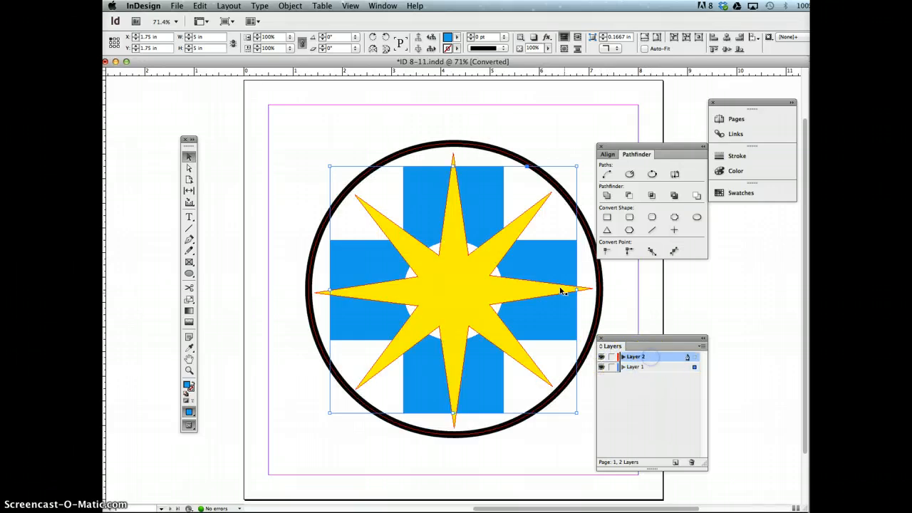
click(560, 290)
click(449, 275)
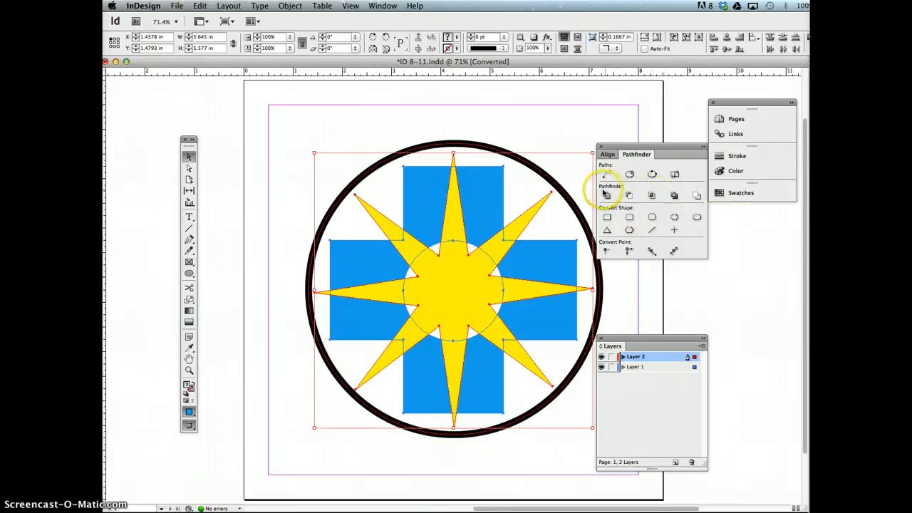
click(673, 195)
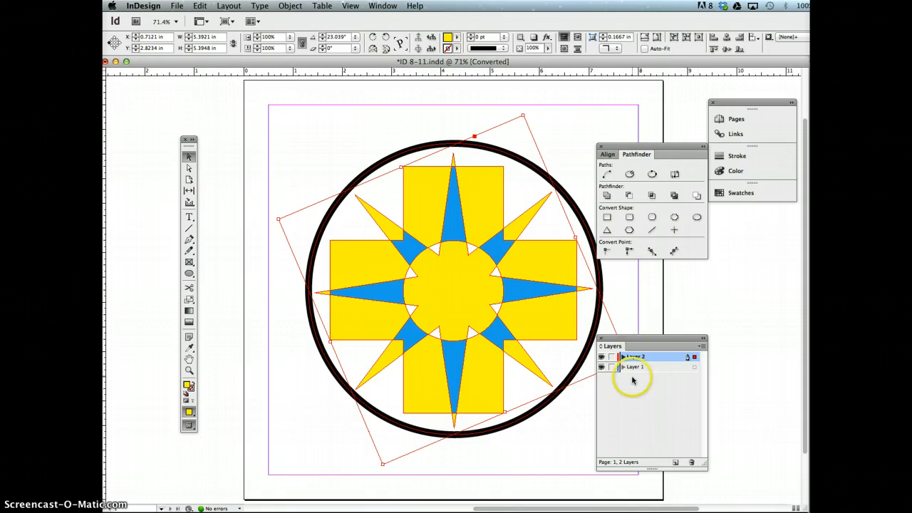
Fill the combined star and cross shape with the PANTONE Reflex Blue C swatch and deselect it
click(738, 192)
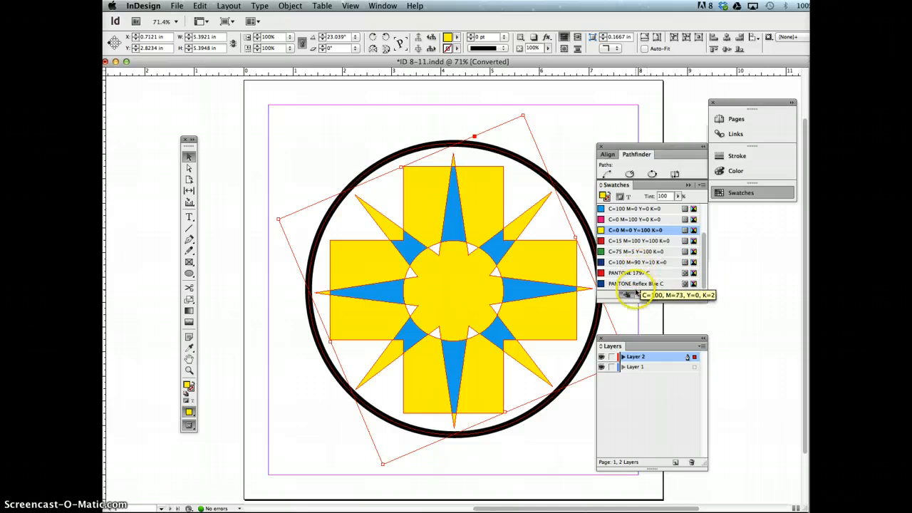
click(634, 284)
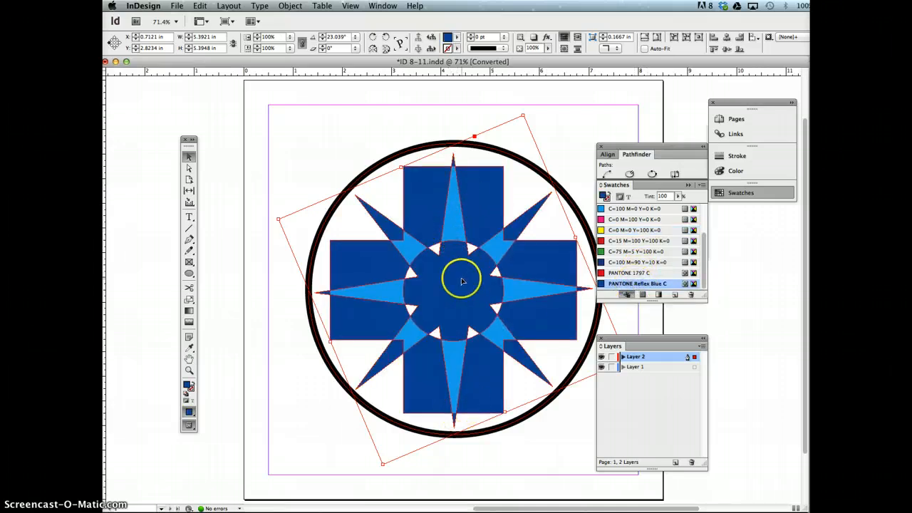
click(725, 301)
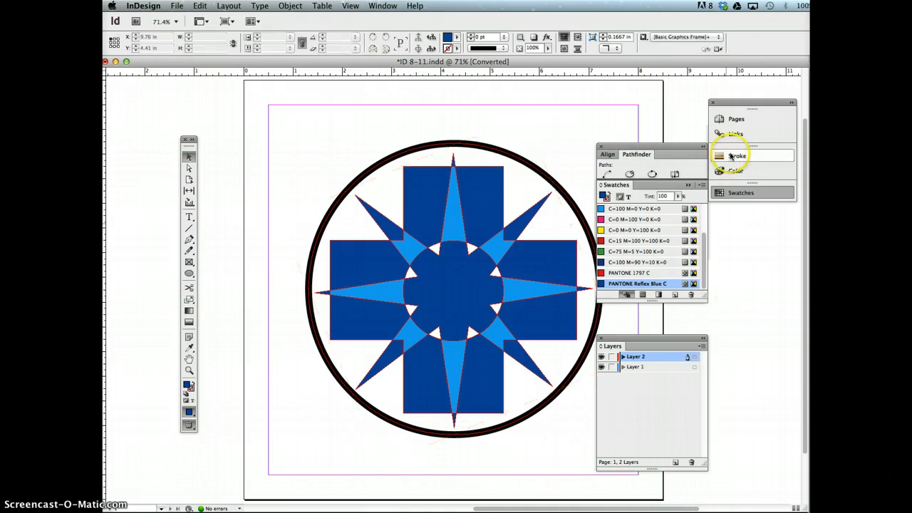
Open the Stroke Styles dialog for managing the document's custom strokes
click(734, 157)
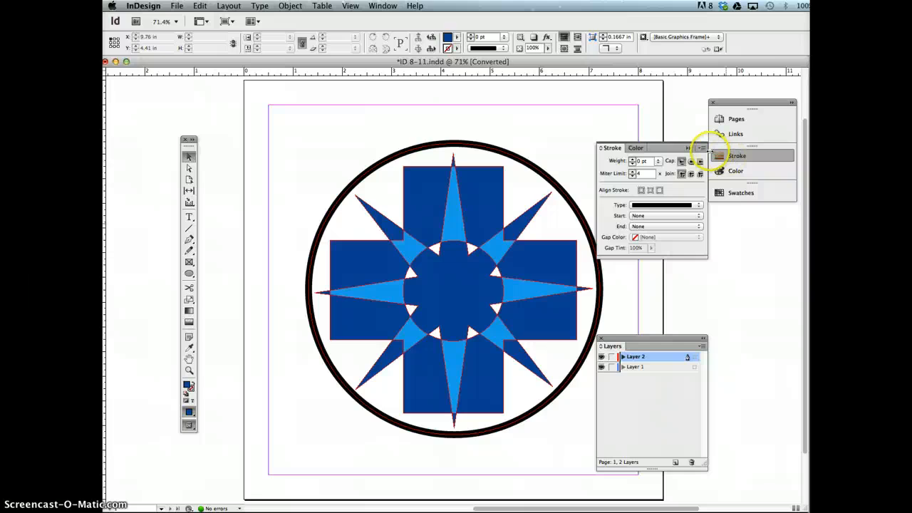
key(super+Tab)
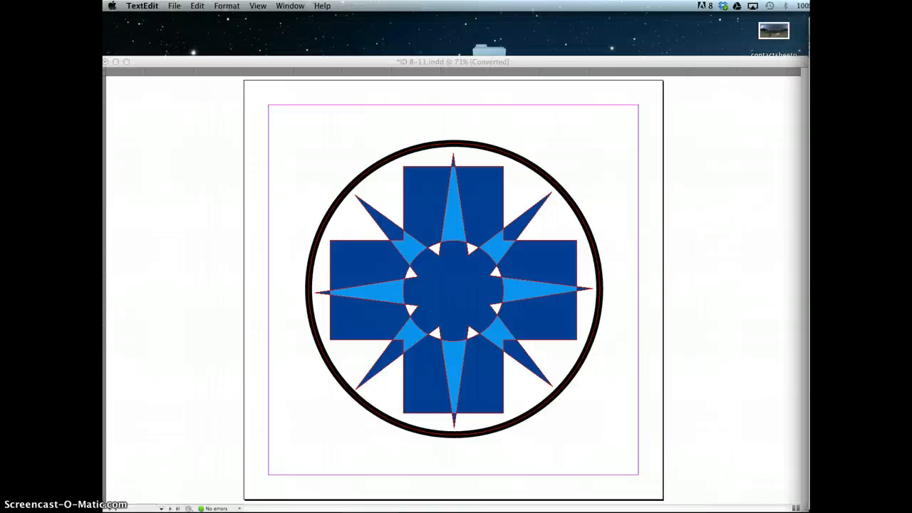
click(529, 260)
click(654, 227)
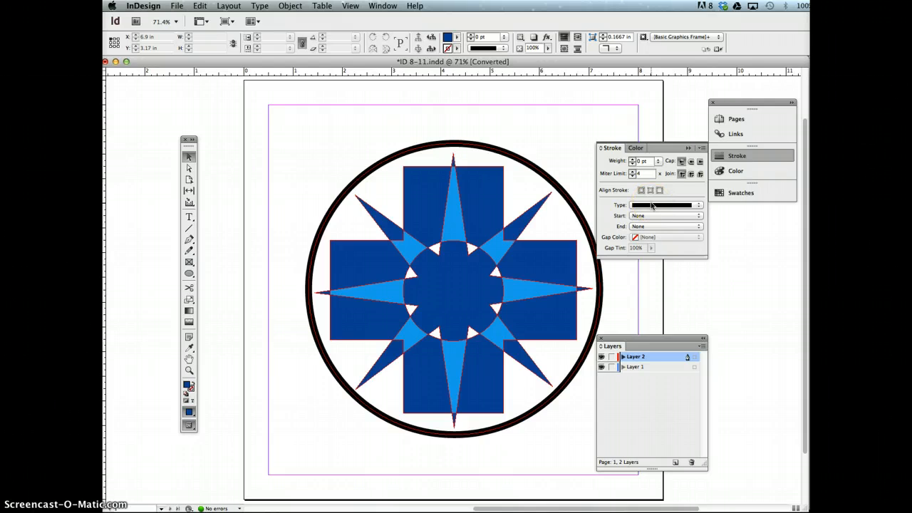
click(703, 148)
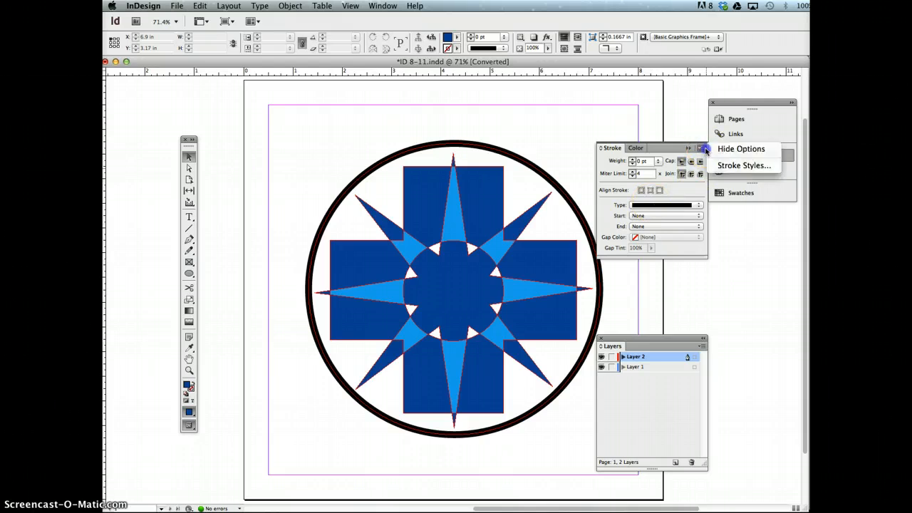
click(679, 180)
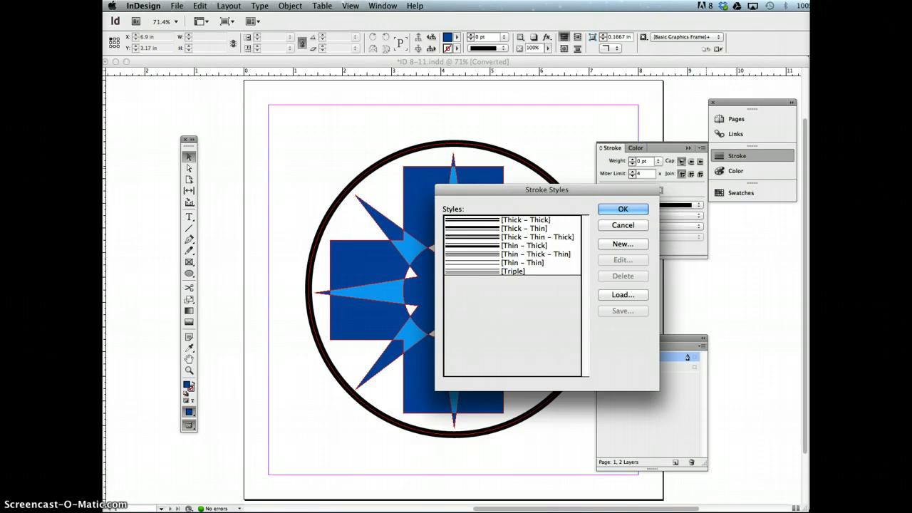
Start a new stroke style, name it New Dash and keep its type as Dash
click(623, 244)
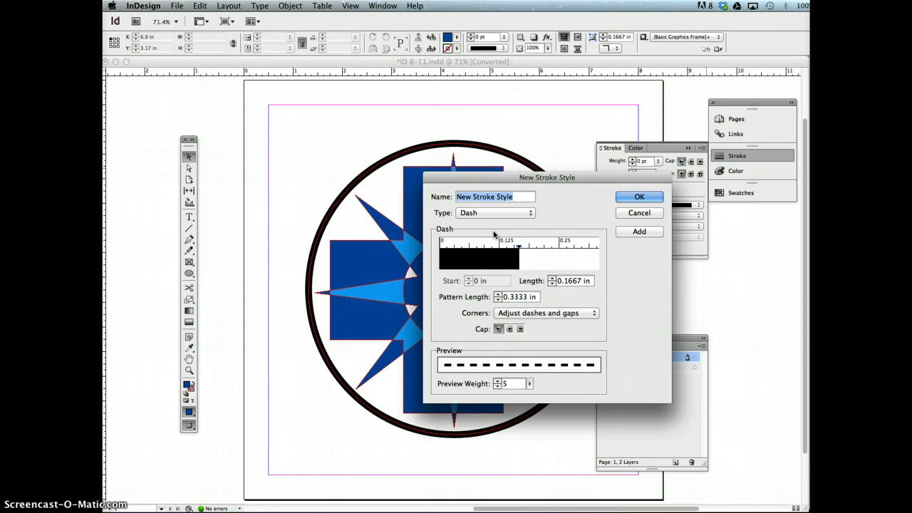
click(482, 197)
triple_click(481, 196)
text(New Dash)
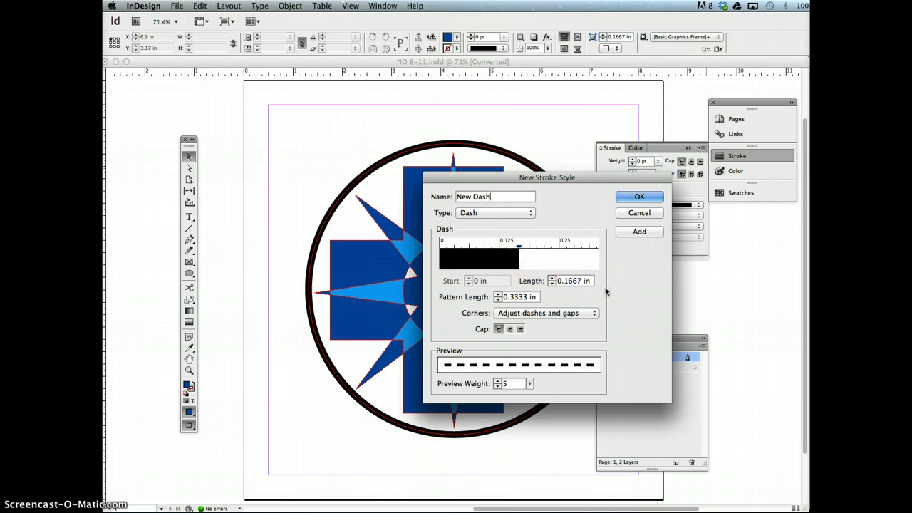
click(517, 212)
click(568, 212)
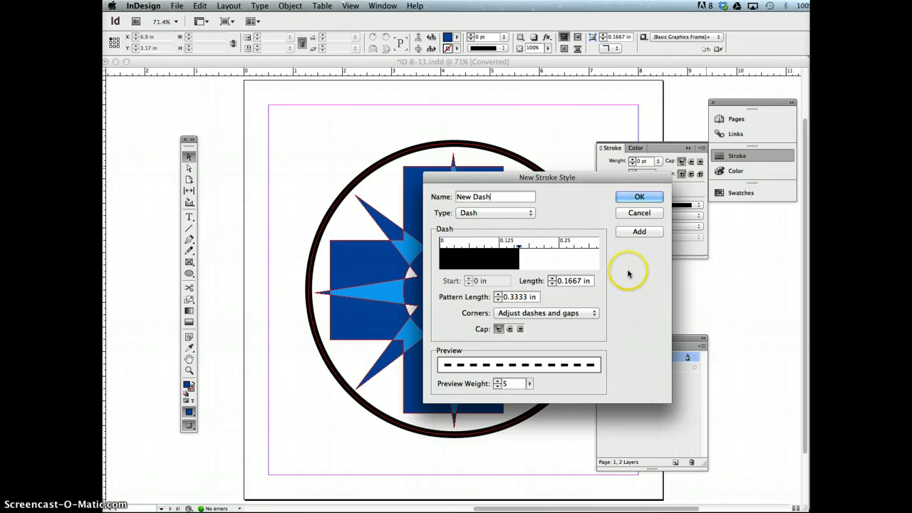
Keep Dash as the stroke style's type and try to set the first dash's length to 0.125 in
key(Tab)
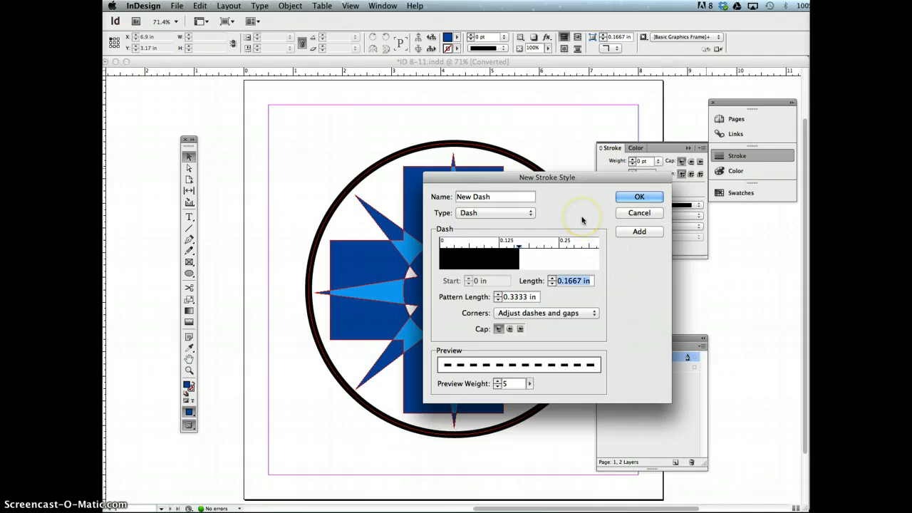
click(484, 214)
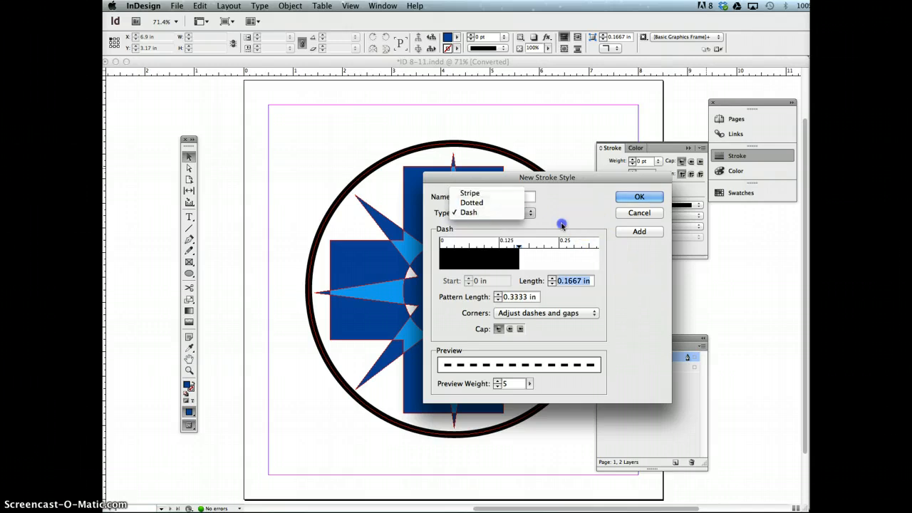
click(485, 214)
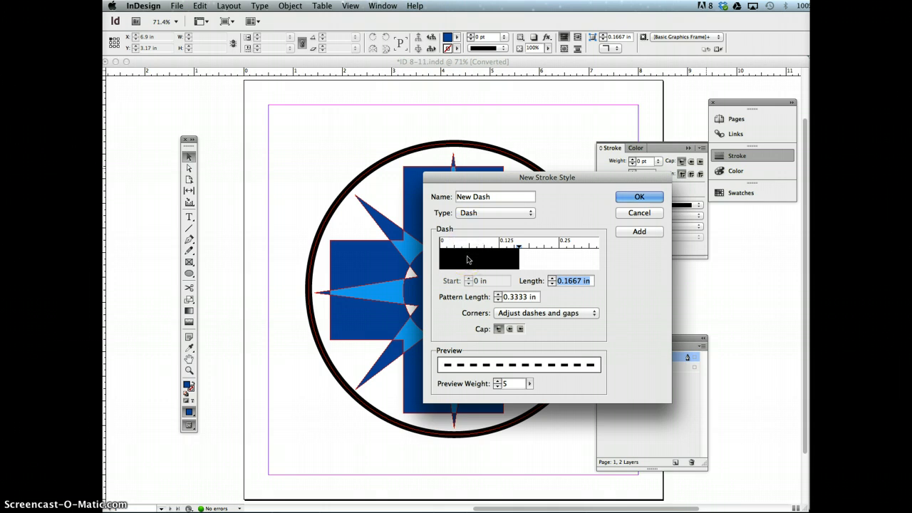
click(579, 282)
key(BackSpace)
key(BackSpace)
key(BackSpace)
text(25)
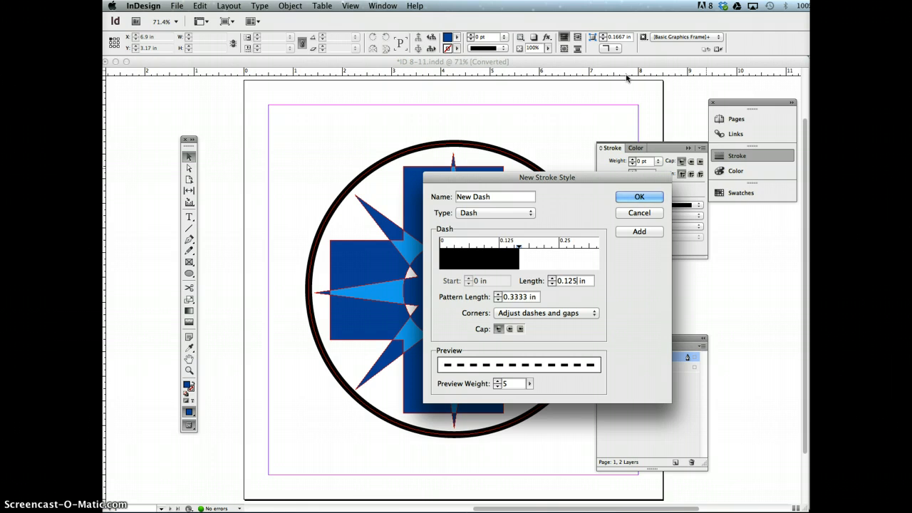
Add a second dash starting at 0.19 in with a length of 0.1 in, and save the New Dash style
click(546, 262)
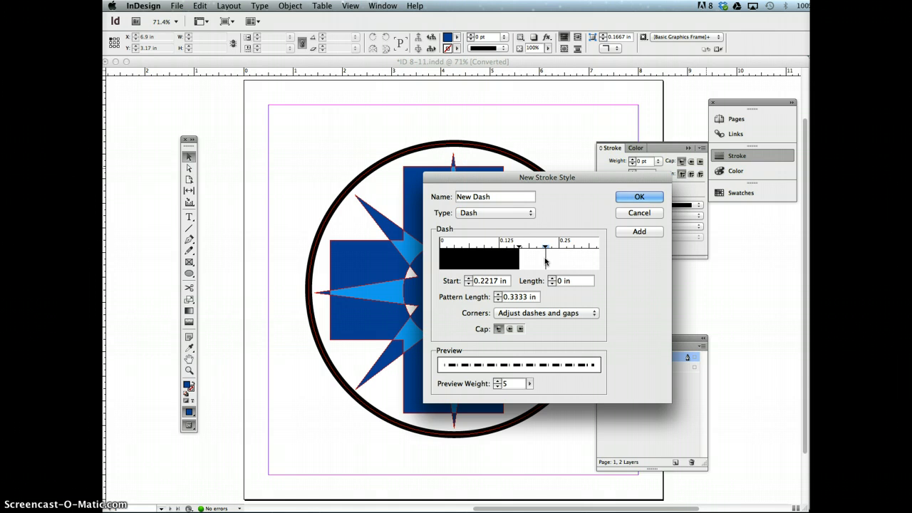
double_click(487, 281)
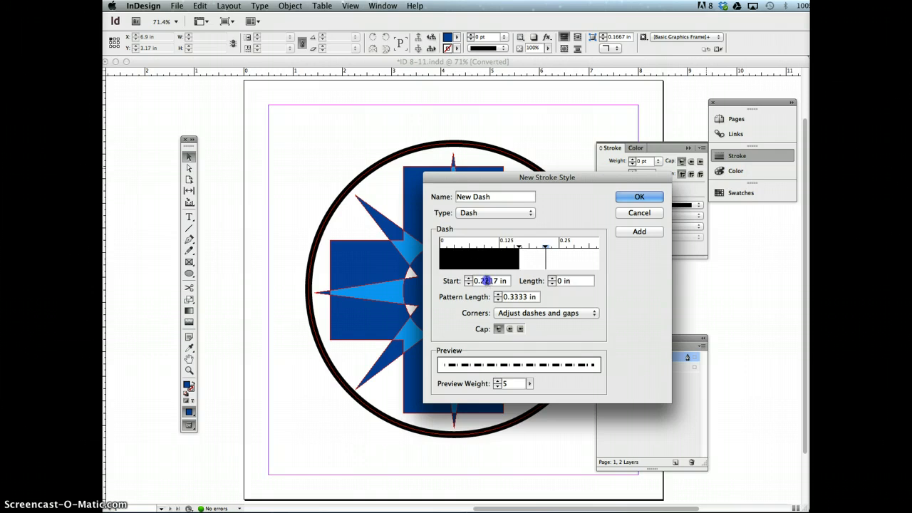
key(BackSpace)
text(.19)
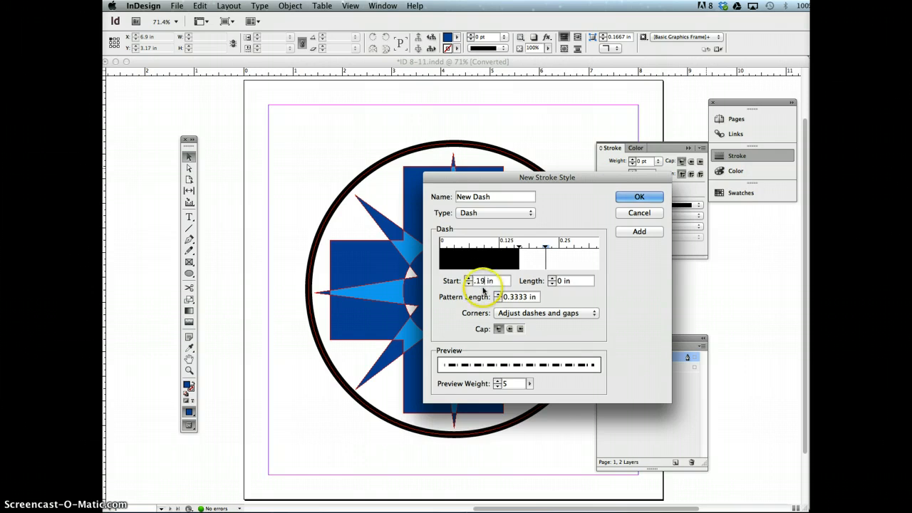
key(Tab)
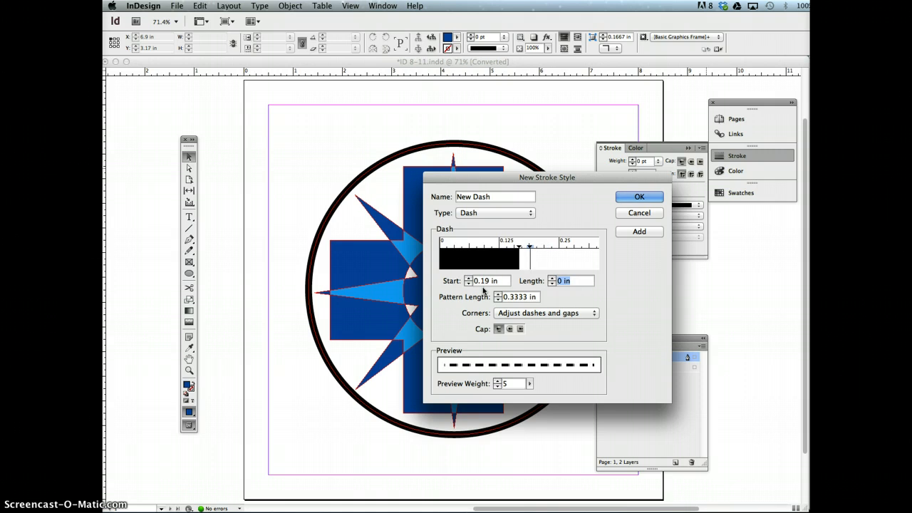
text(.1)
key(Tab)
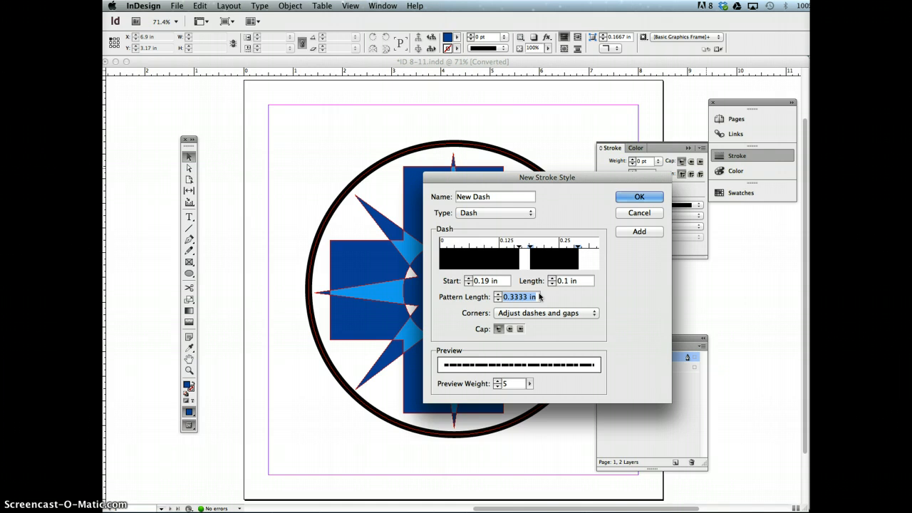
click(645, 197)
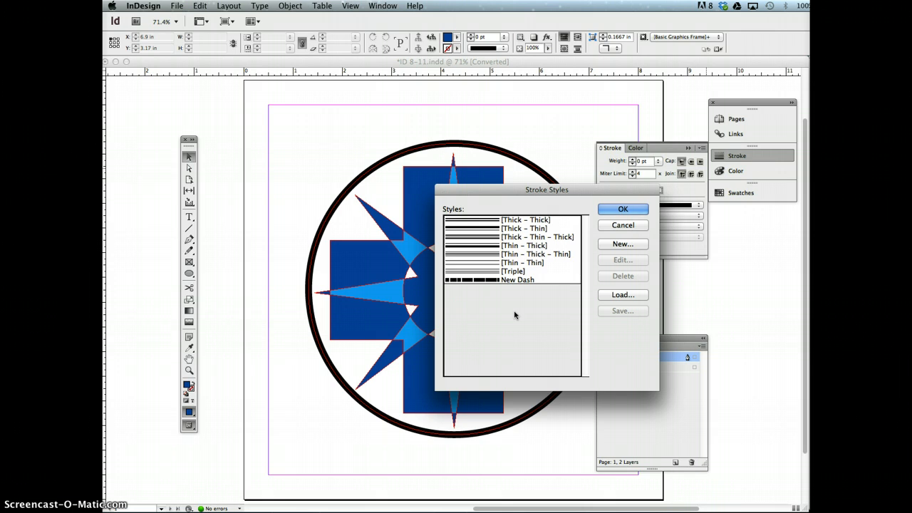
click(624, 209)
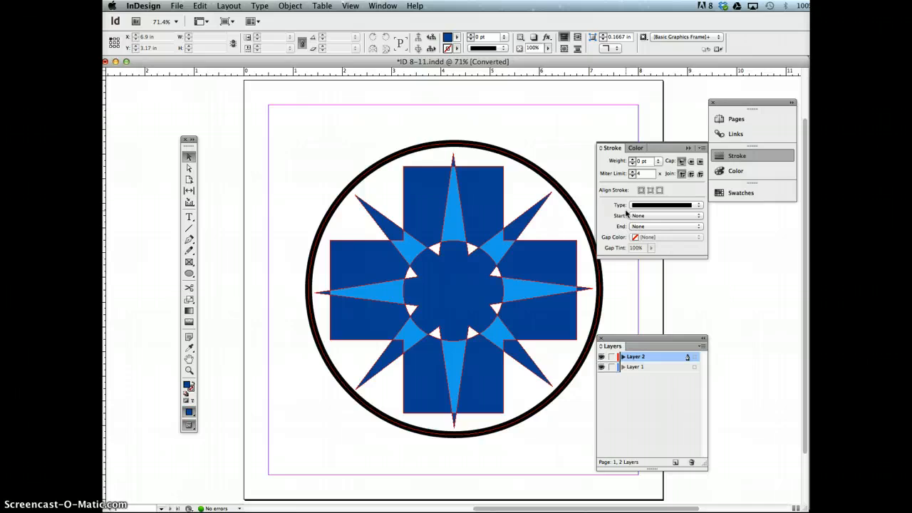
Apply the New Dash stroke type to the outer circle and show the document's swatches
click(560, 188)
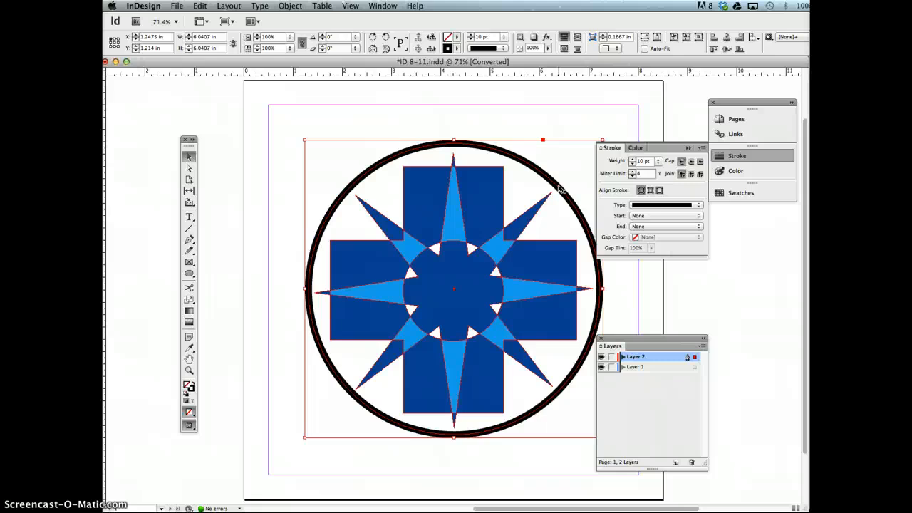
click(666, 207)
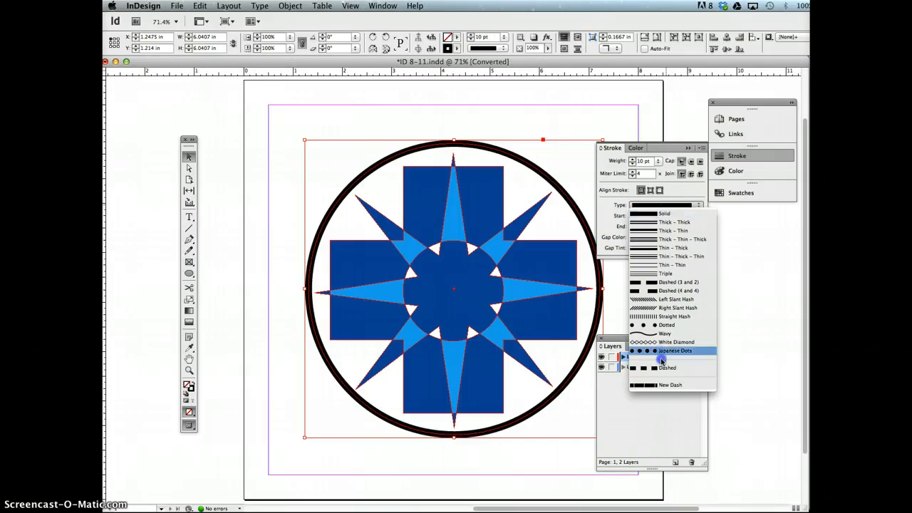
click(667, 385)
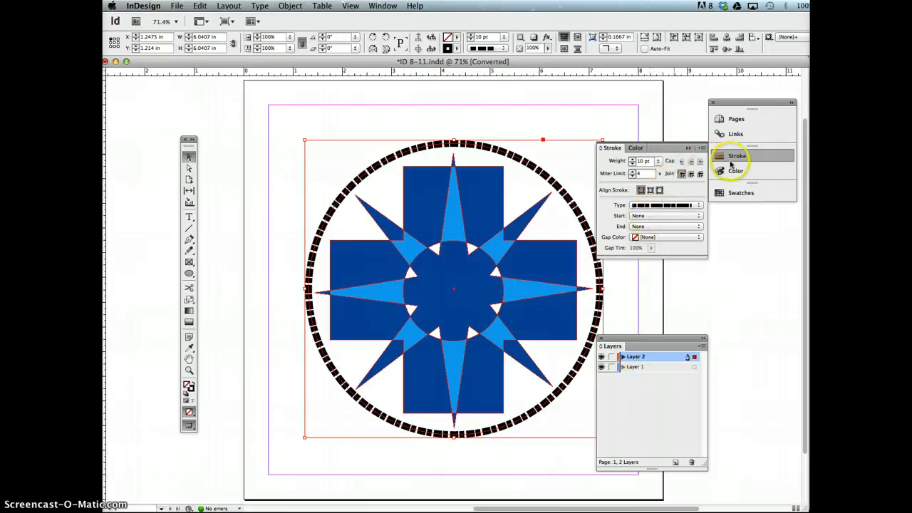
click(741, 194)
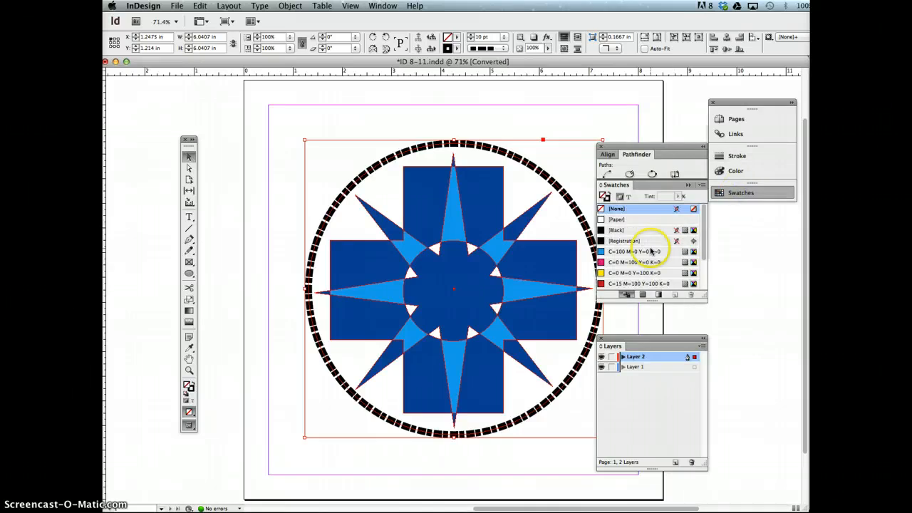
scroll(650, 252, down, 3)
click(642, 285)
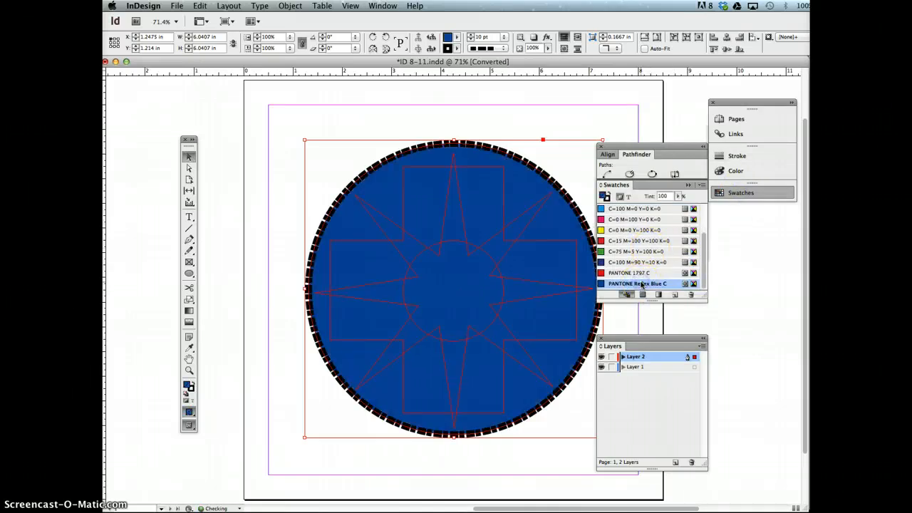
key(super+z)
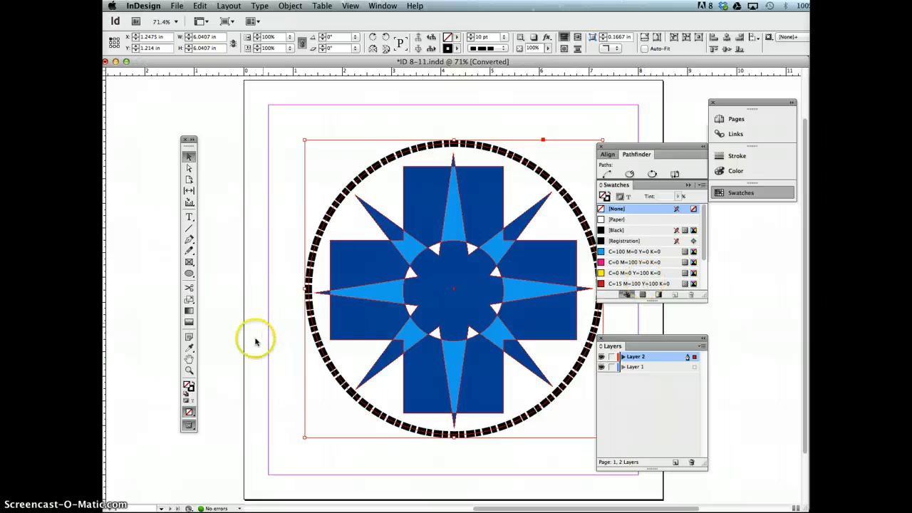
Color the outer circle's stroke with the PANTONE Reflex Blue C swatch and deselect the circle
click(191, 389)
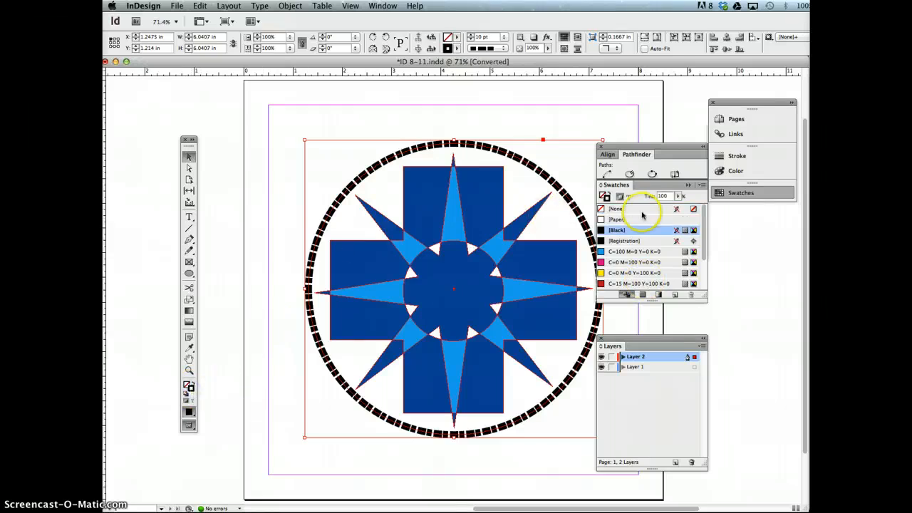
scroll(649, 242, down, 3)
click(650, 284)
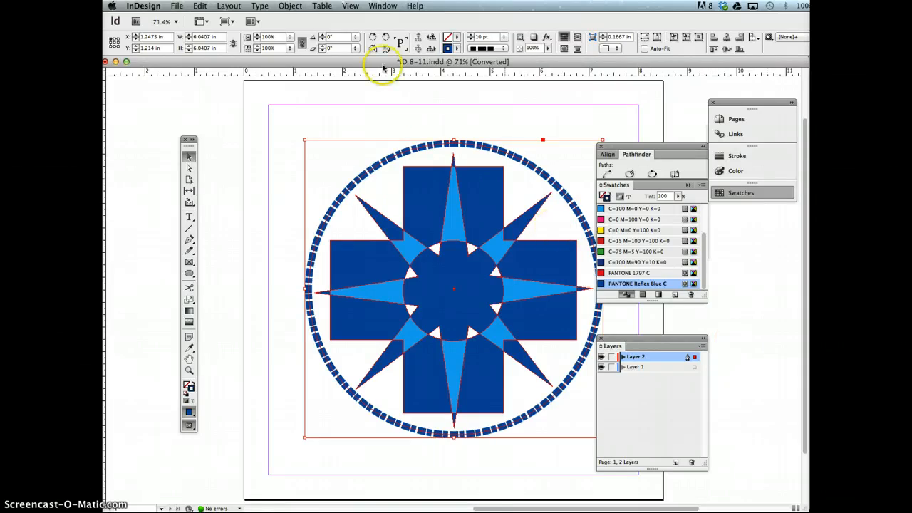
click(382, 117)
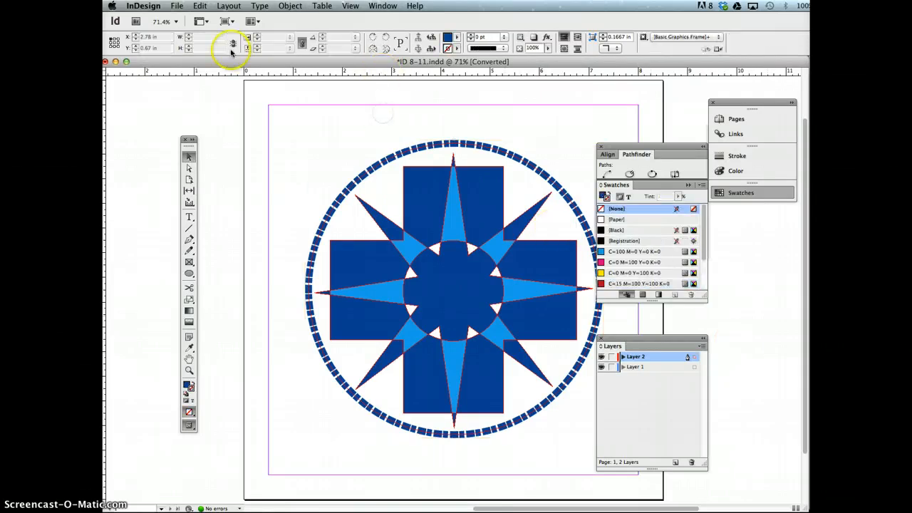
Save a copy of the document under the new name PathfinderStrokesReview.indd on the Desktop
click(184, 6)
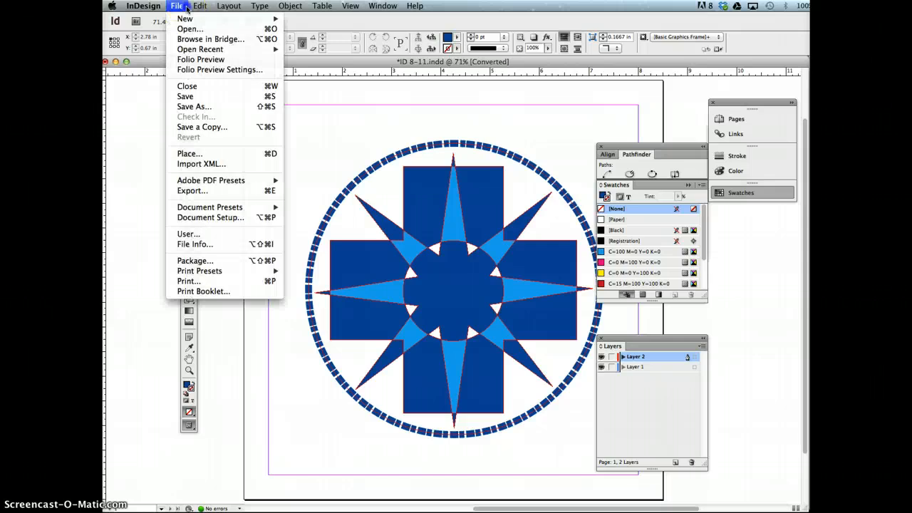
click(204, 106)
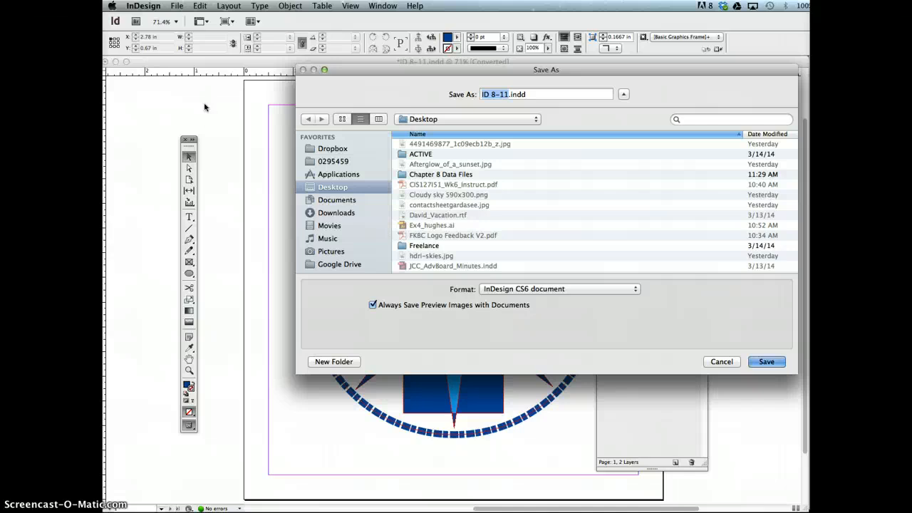
text(PathfinderStrokesRev)
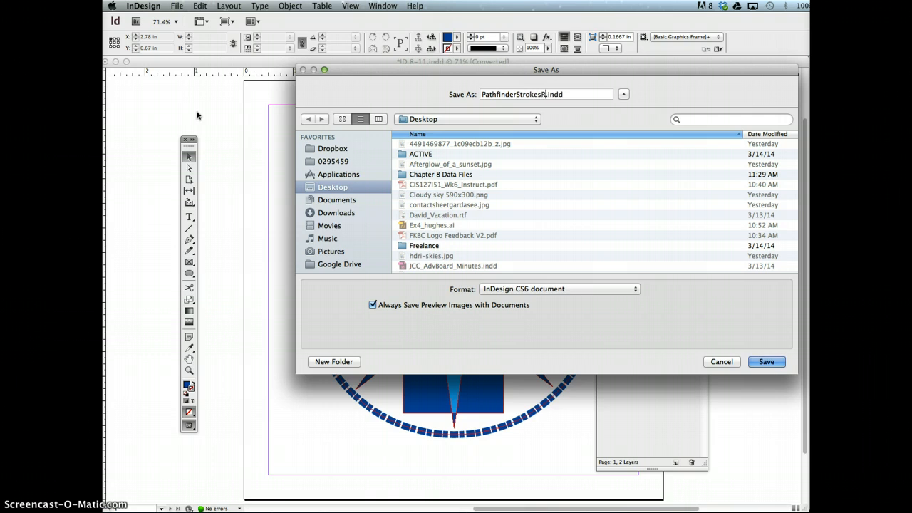
text(iew)
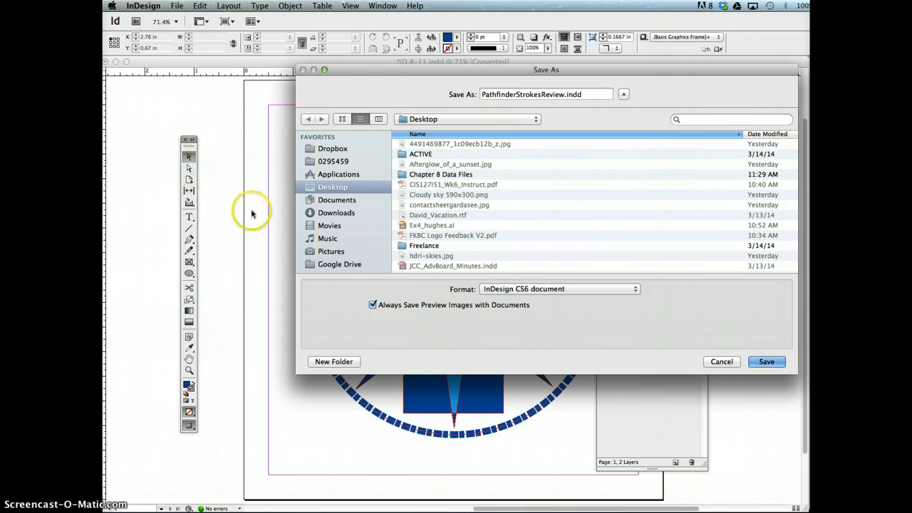
click(343, 189)
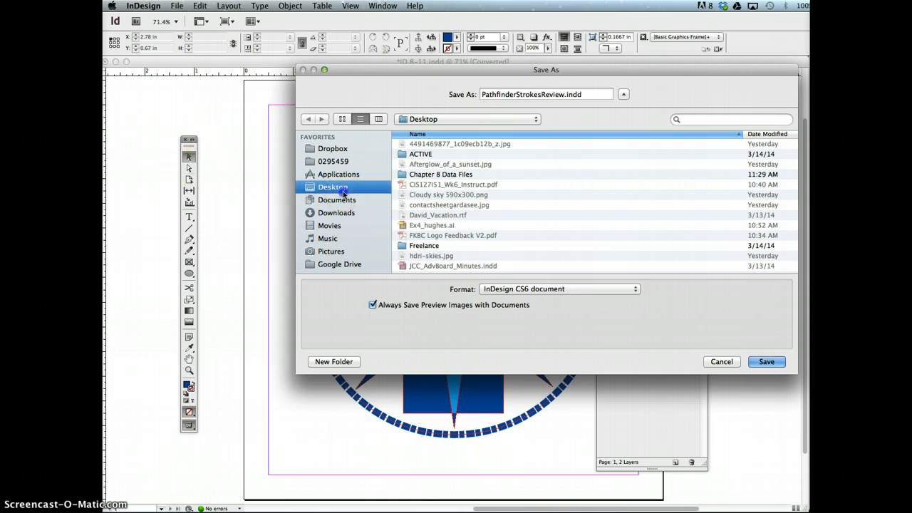
click(775, 364)
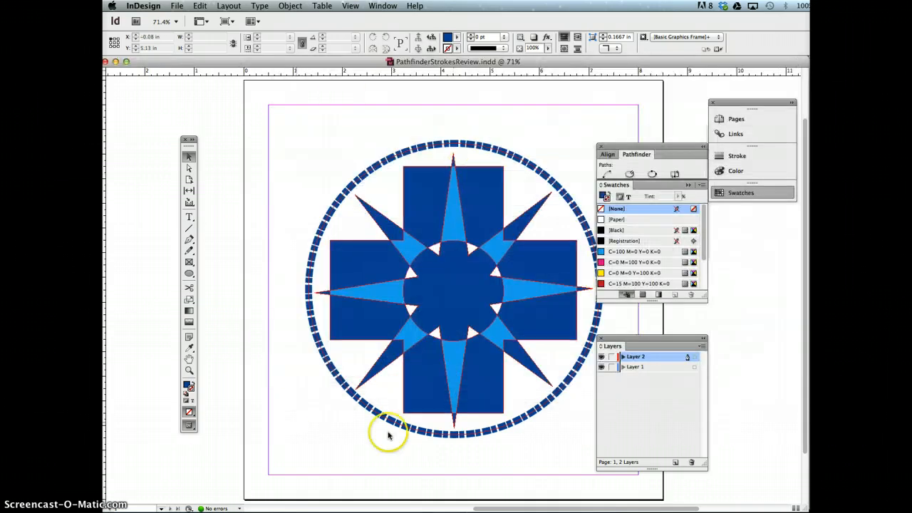
click(560, 413)
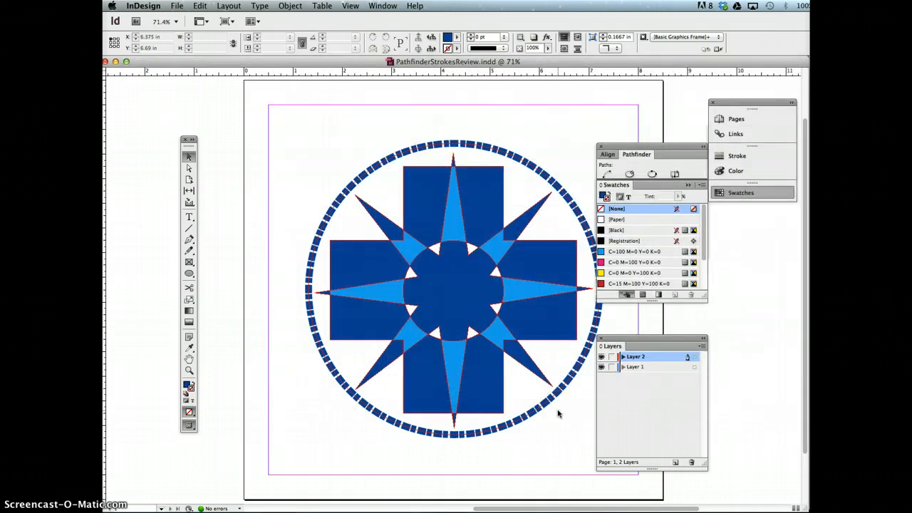
click(558, 413)
click(312, 462)
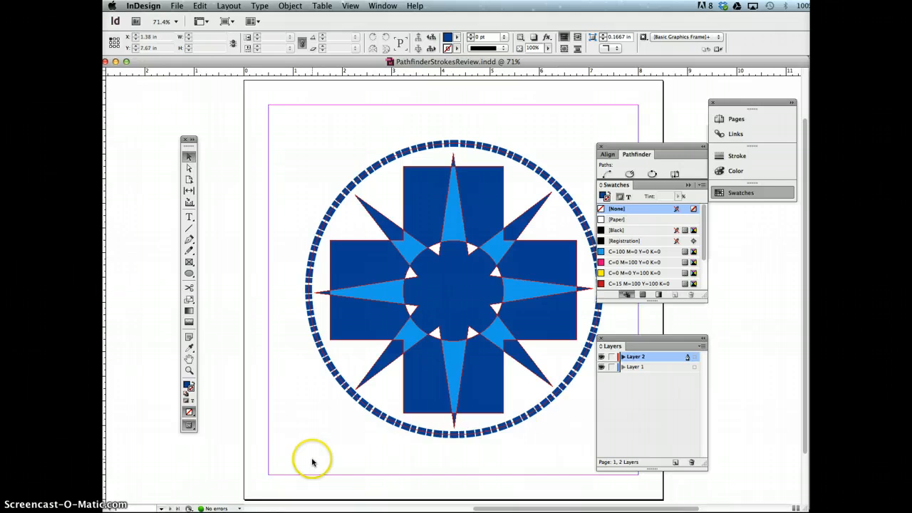